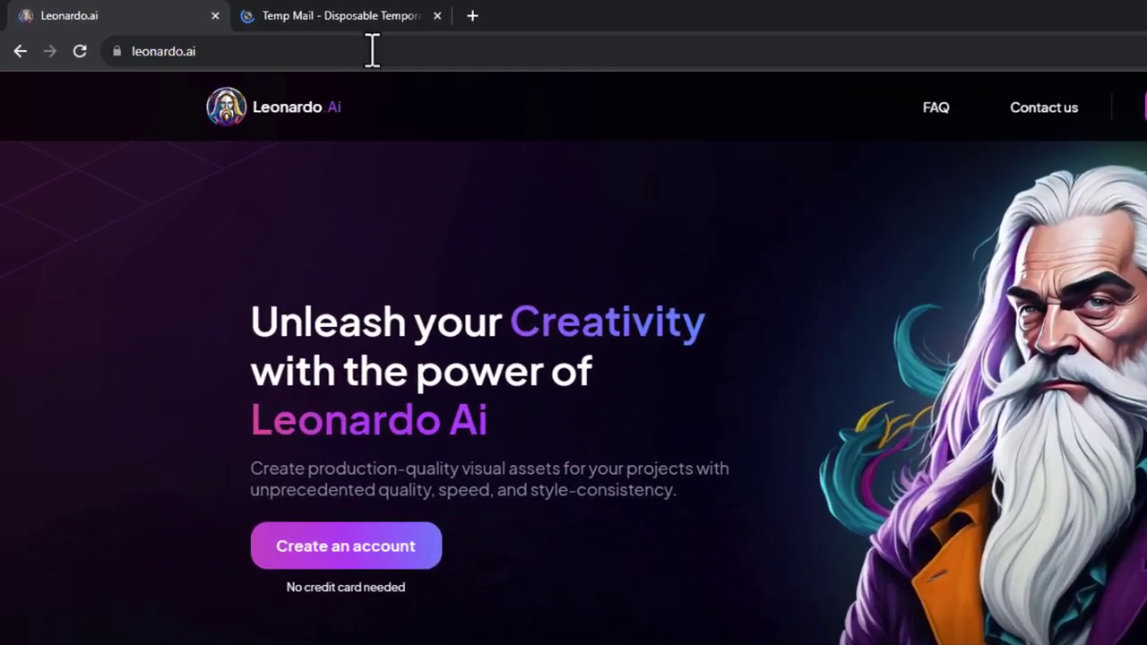
- Launch the Leonardo.Ai app and switch its login page to the new-account sign-up form
click(286, 41)
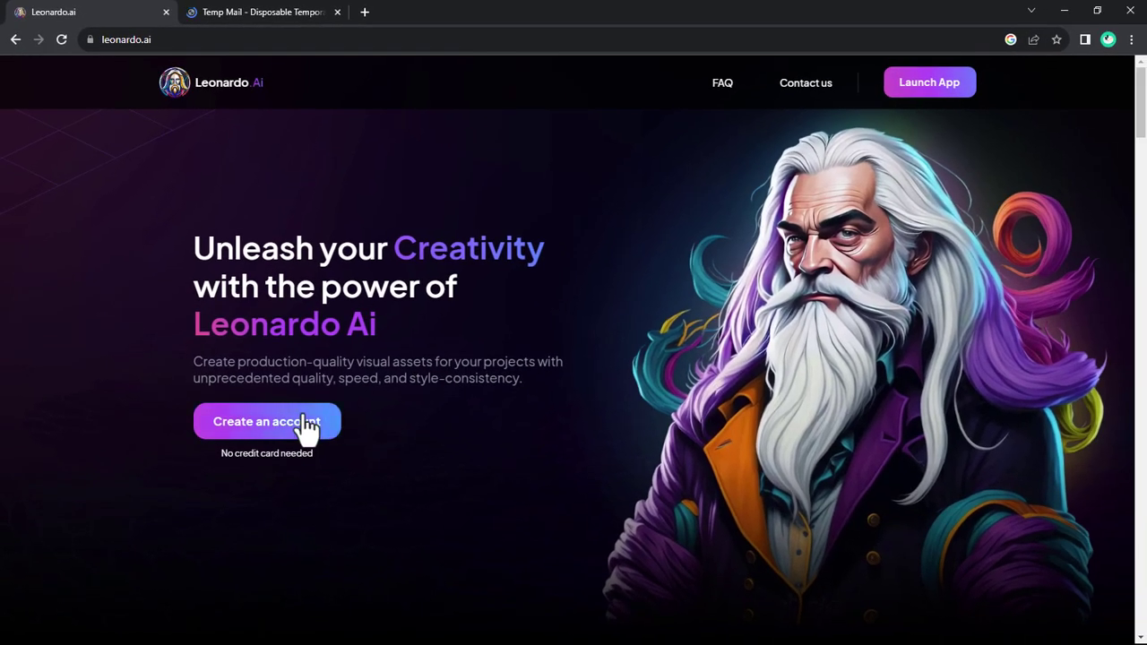
click(304, 419)
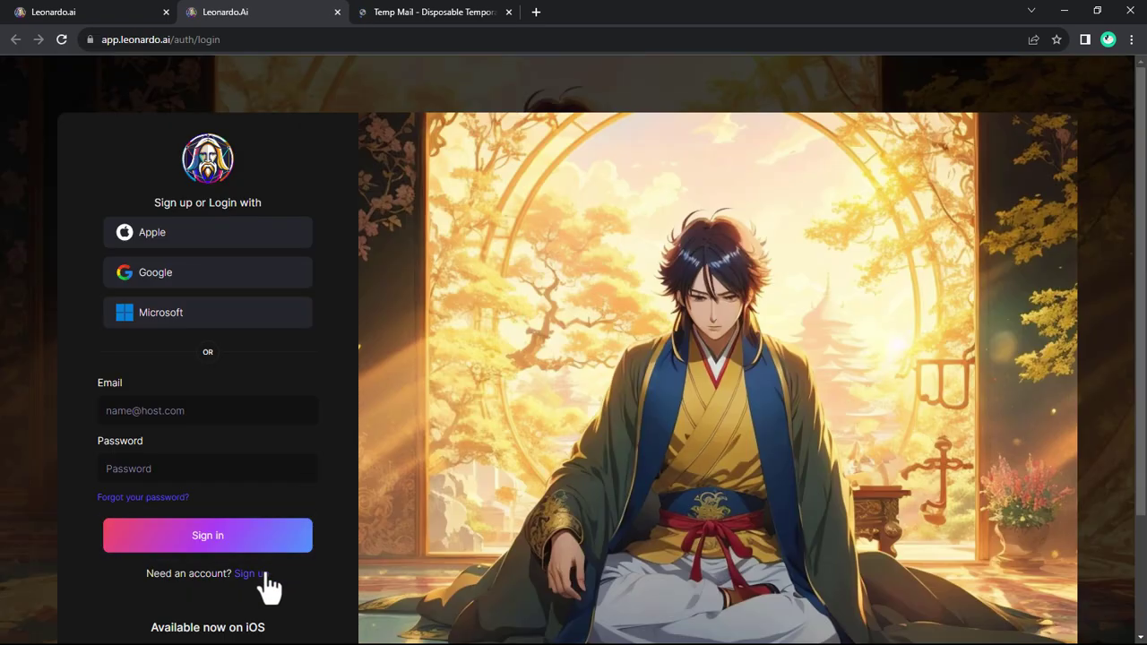
click(260, 574)
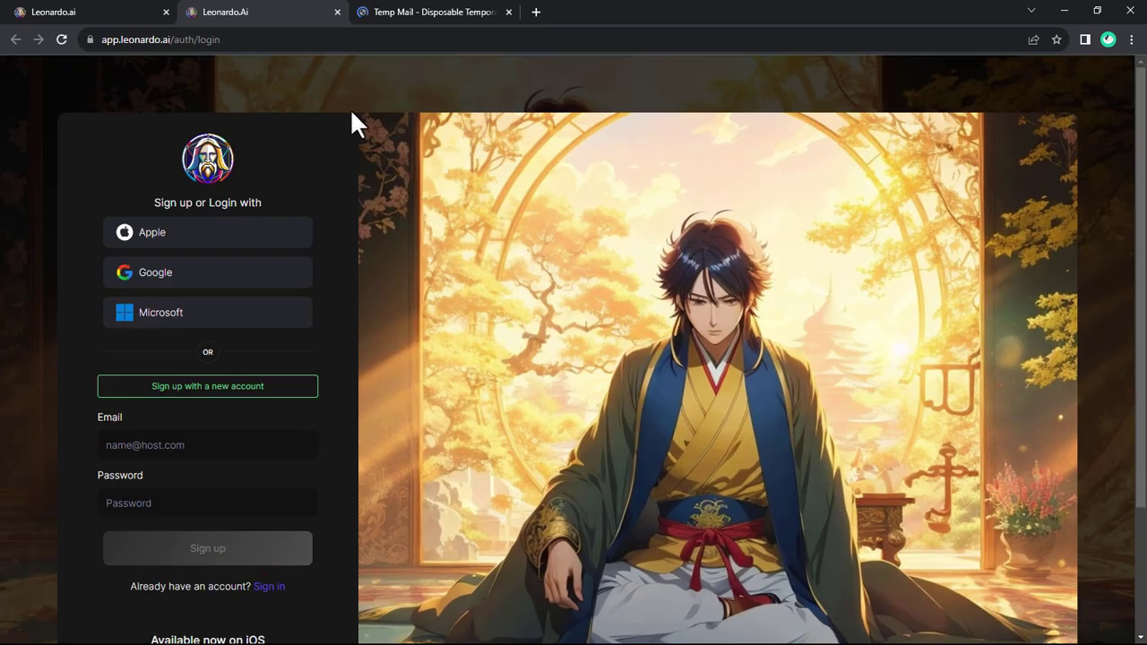
- Copy the temporary e-mail address from Temp Mail into Email and type an account password
click(387, 12)
click(393, 39)
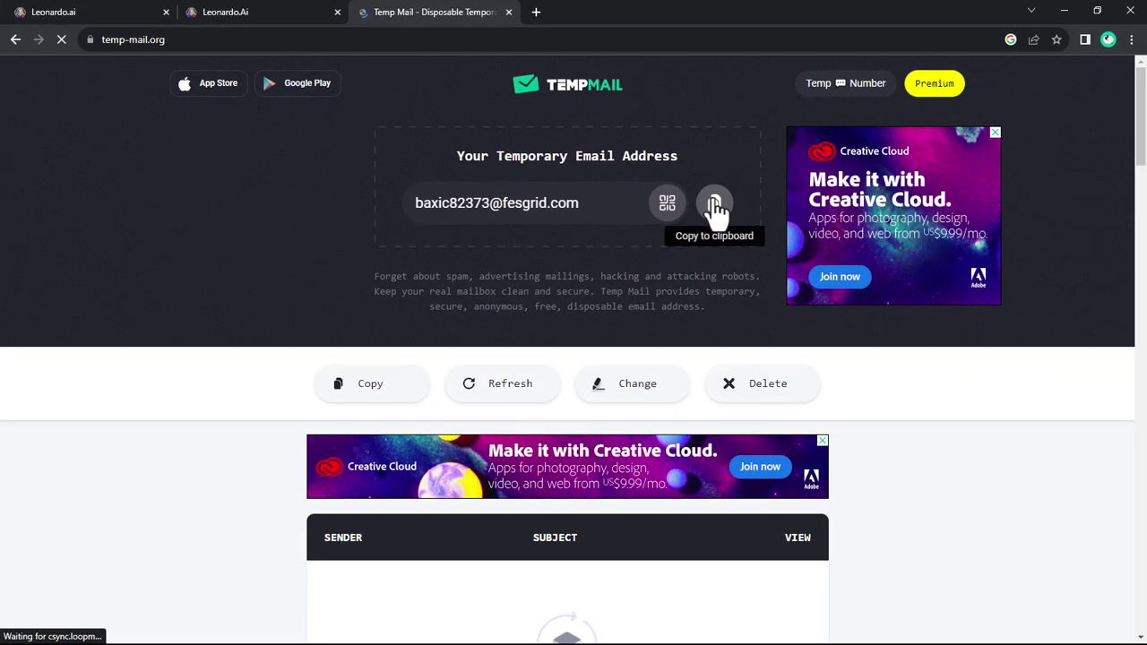
click(714, 204)
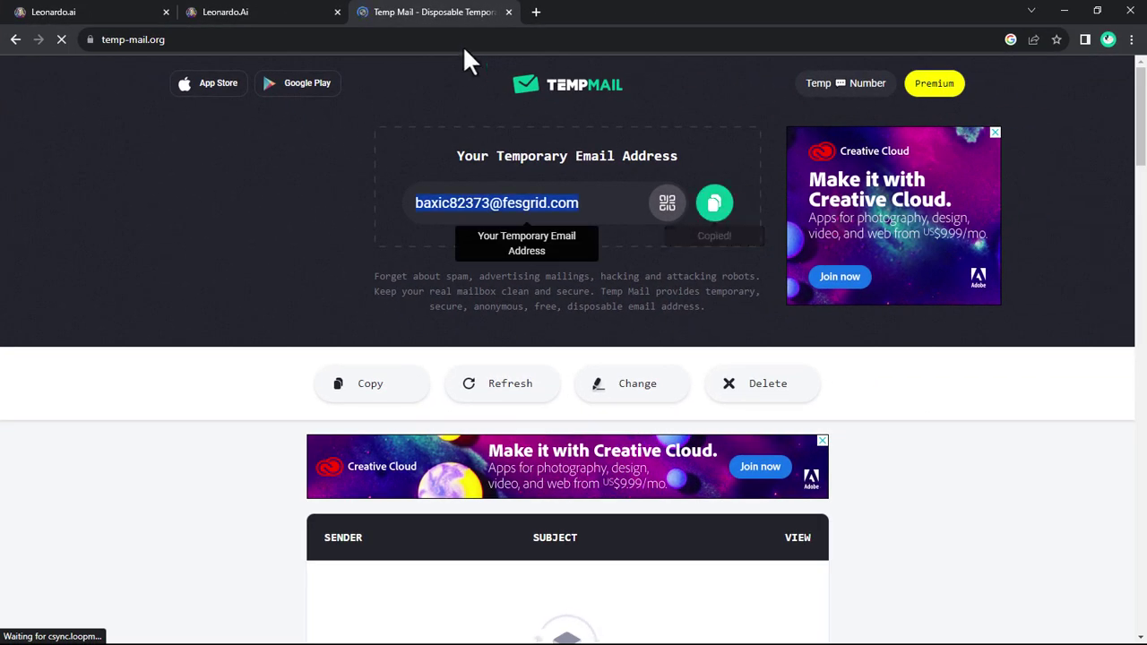
click(256, 13)
click(220, 436)
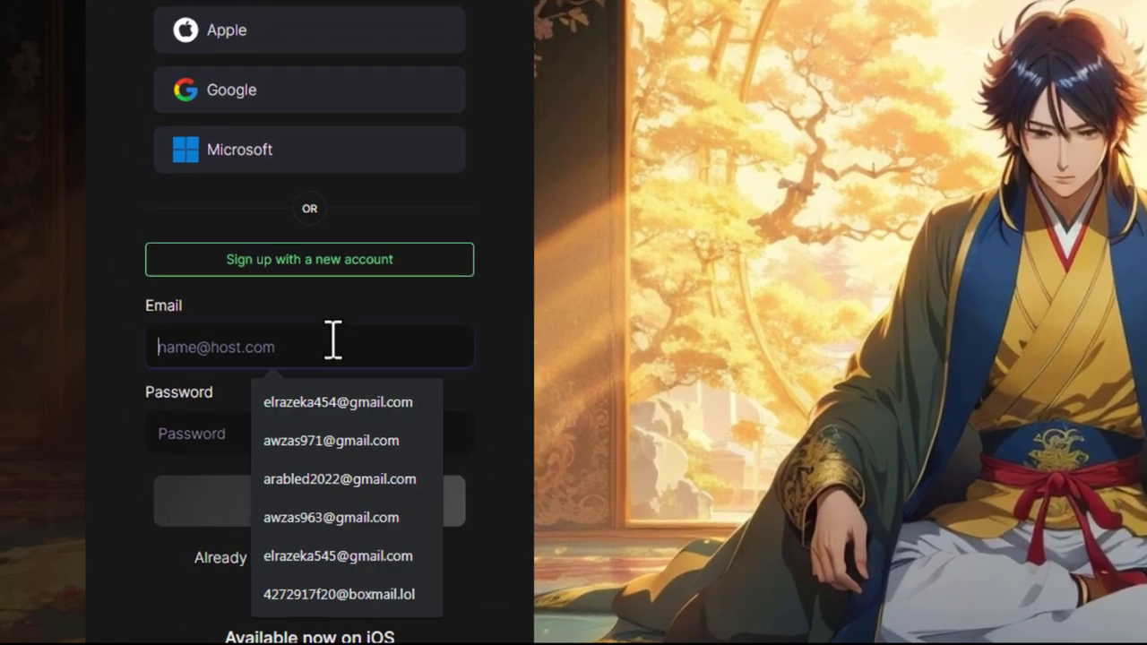
key(ctrl+v)
click(228, 437)
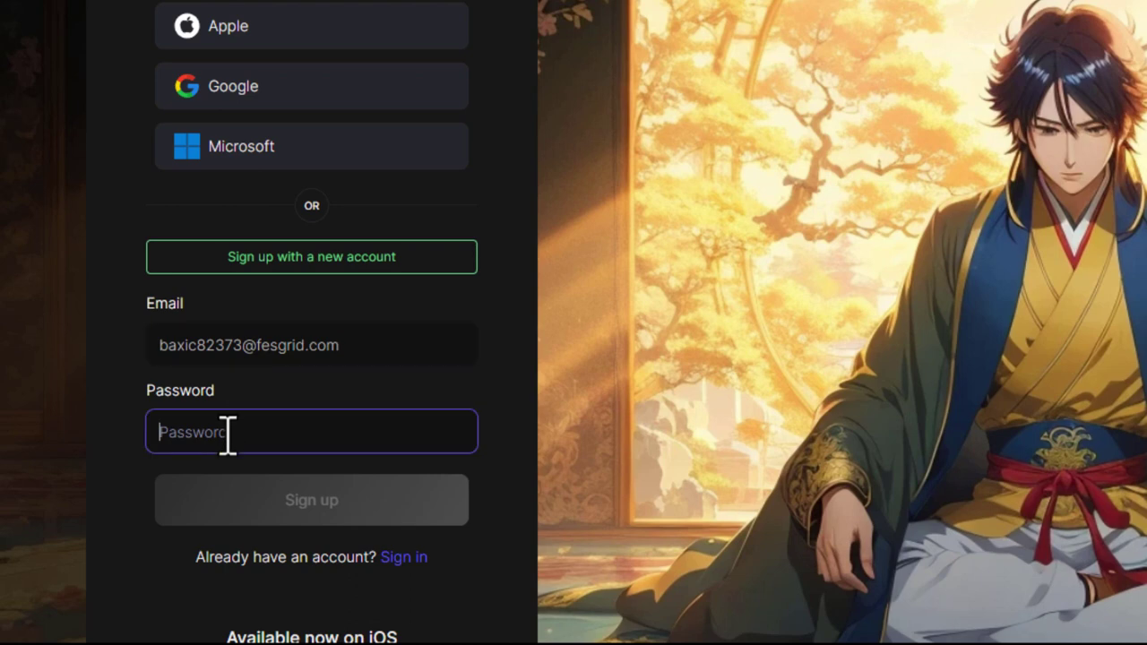
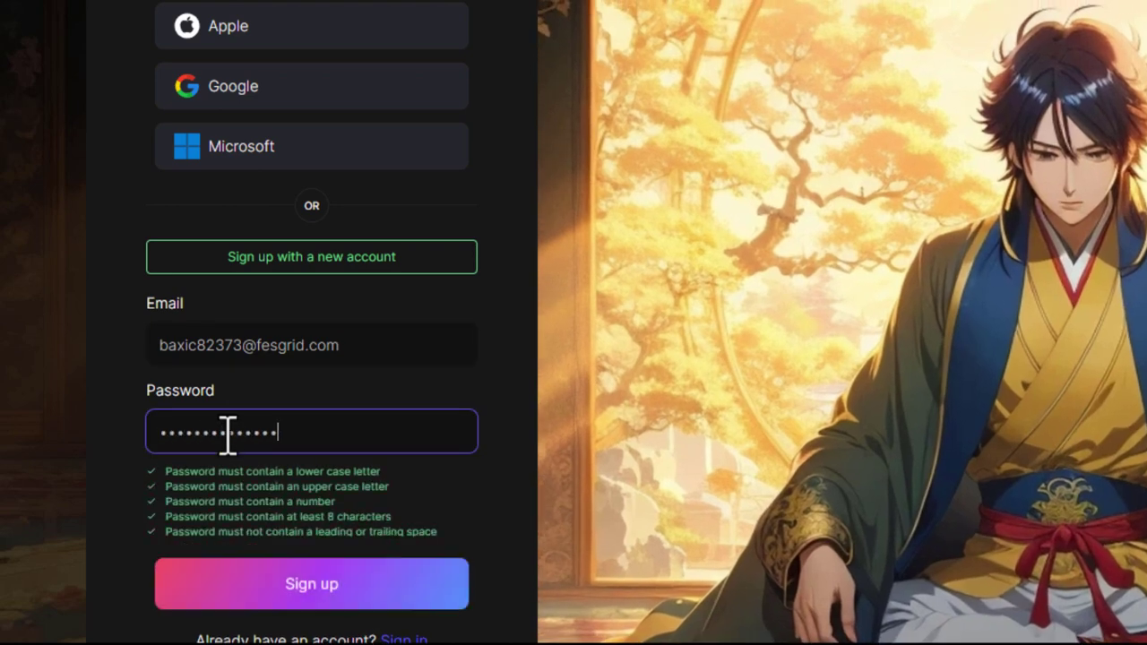
- Submit the sign-up form and open the Leonardo Ai verification email in Temp Mail
click(269, 587)
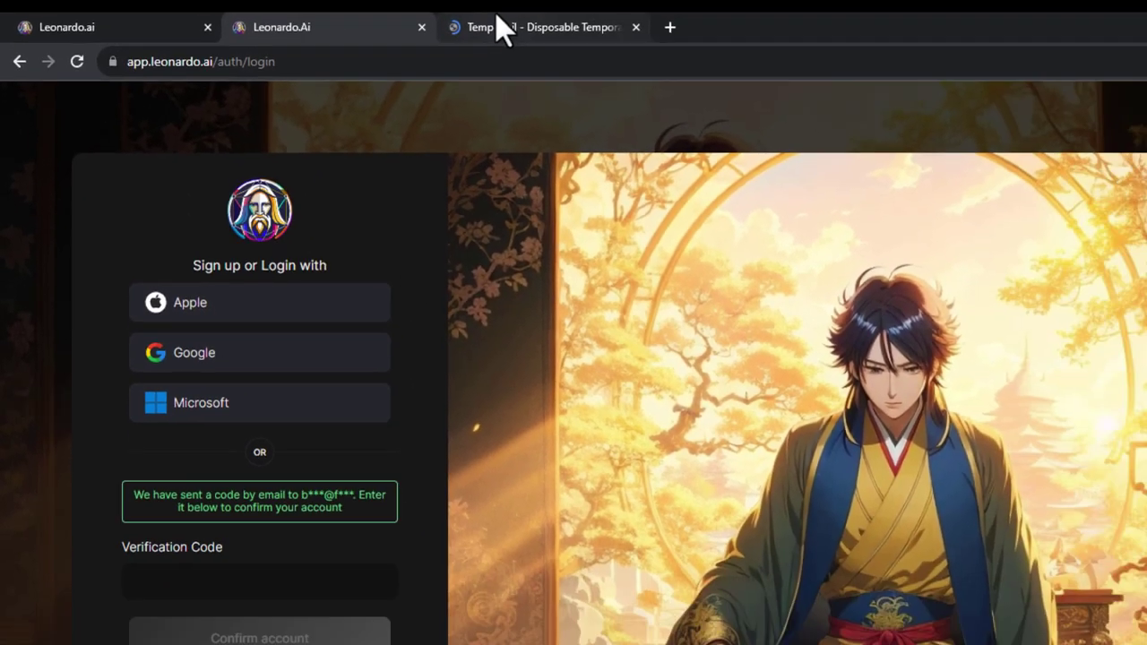
click(500, 26)
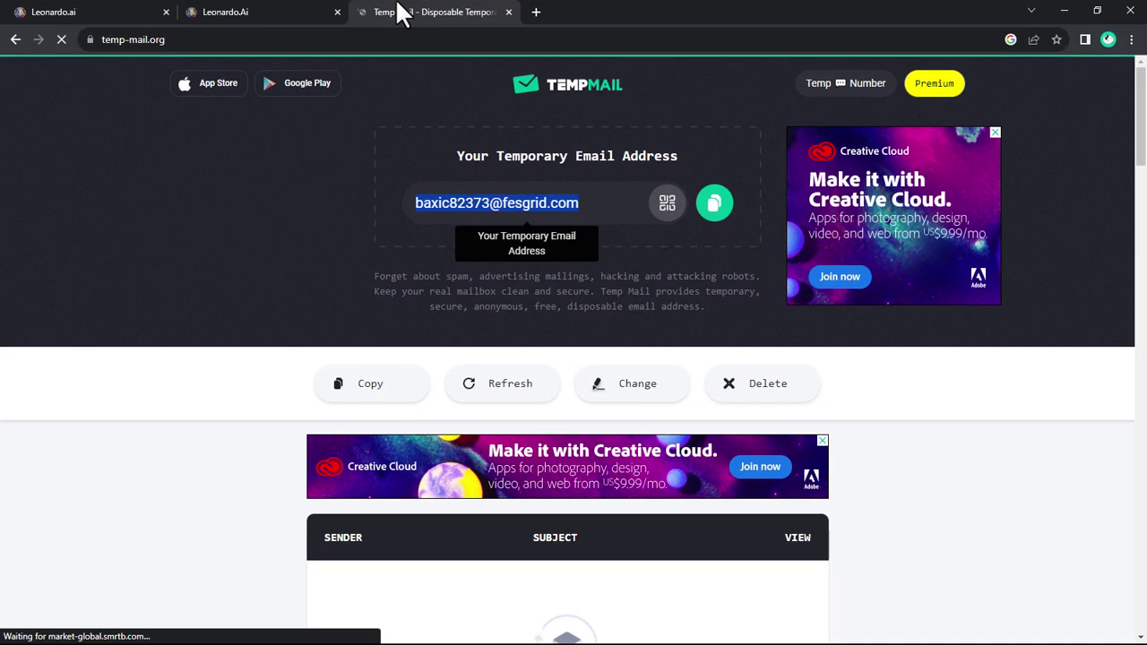
scroll(560, 381, down, 3)
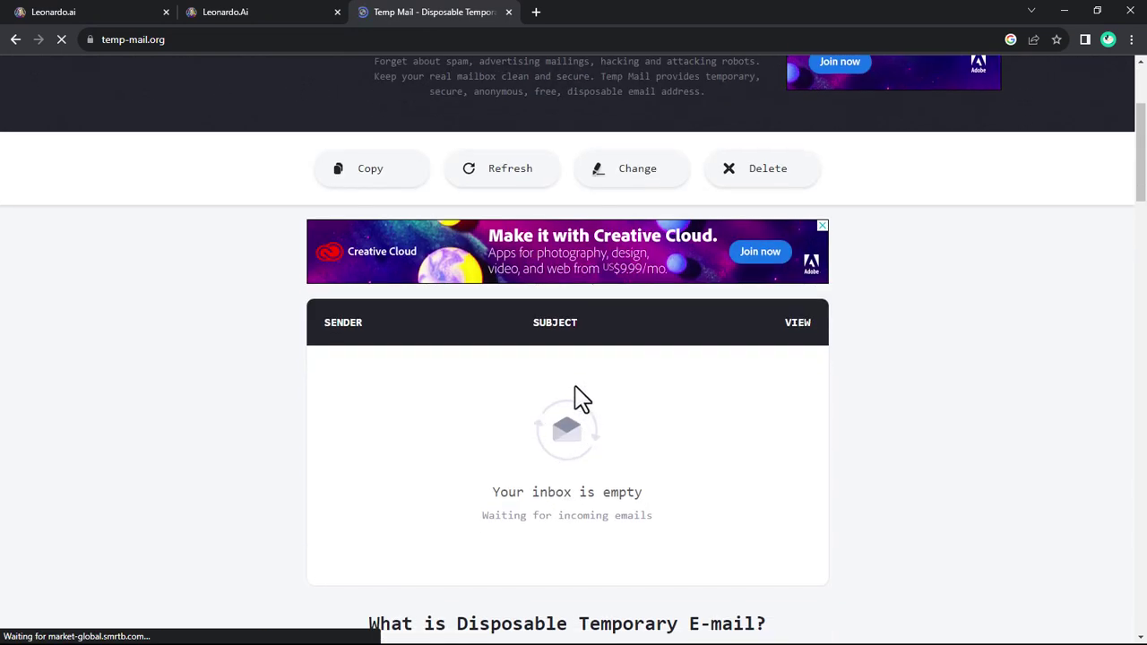
double_click(578, 399)
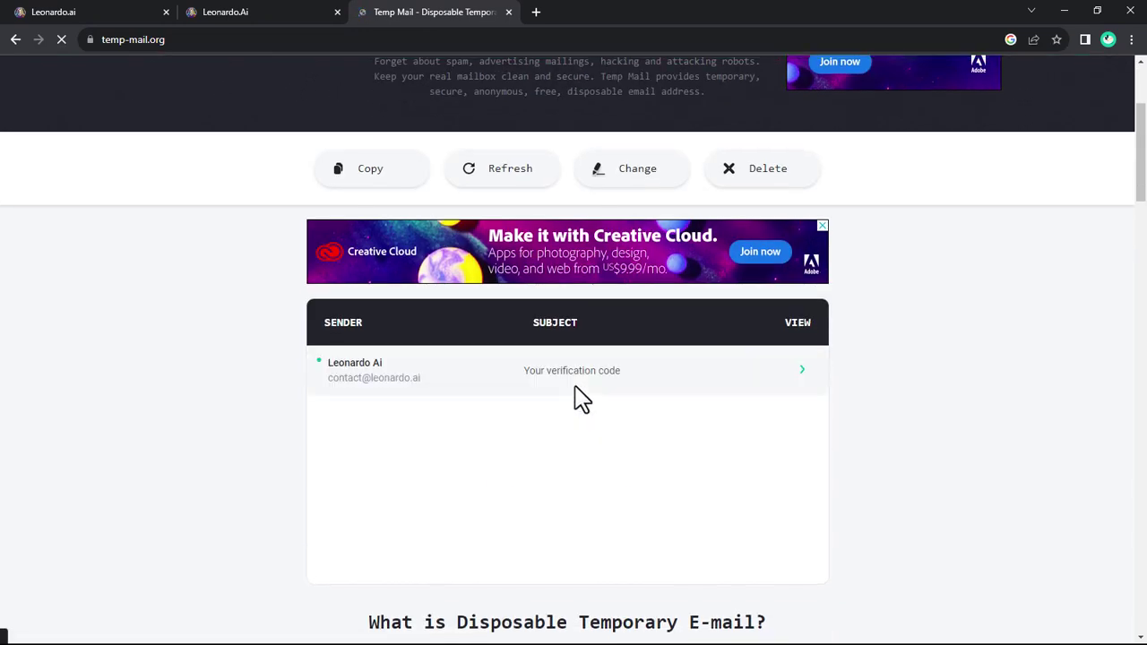
click(579, 389)
- Copy the confirmation code and paste it into Leonardo's verification field
scroll(555, 469, down, 3)
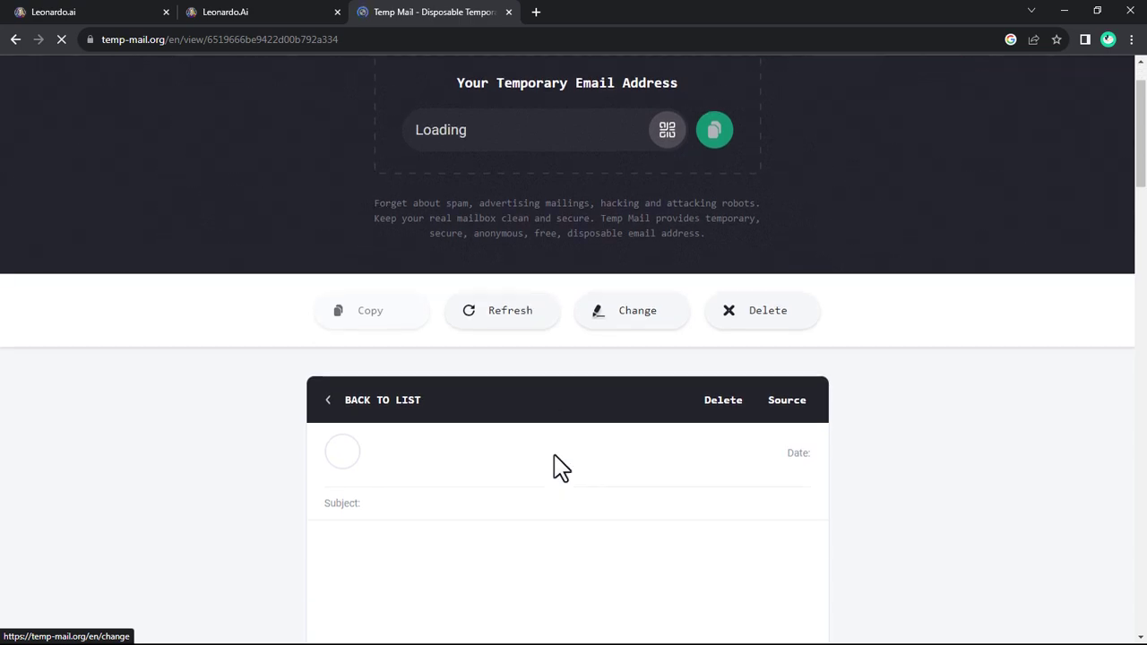
double_click(462, 404)
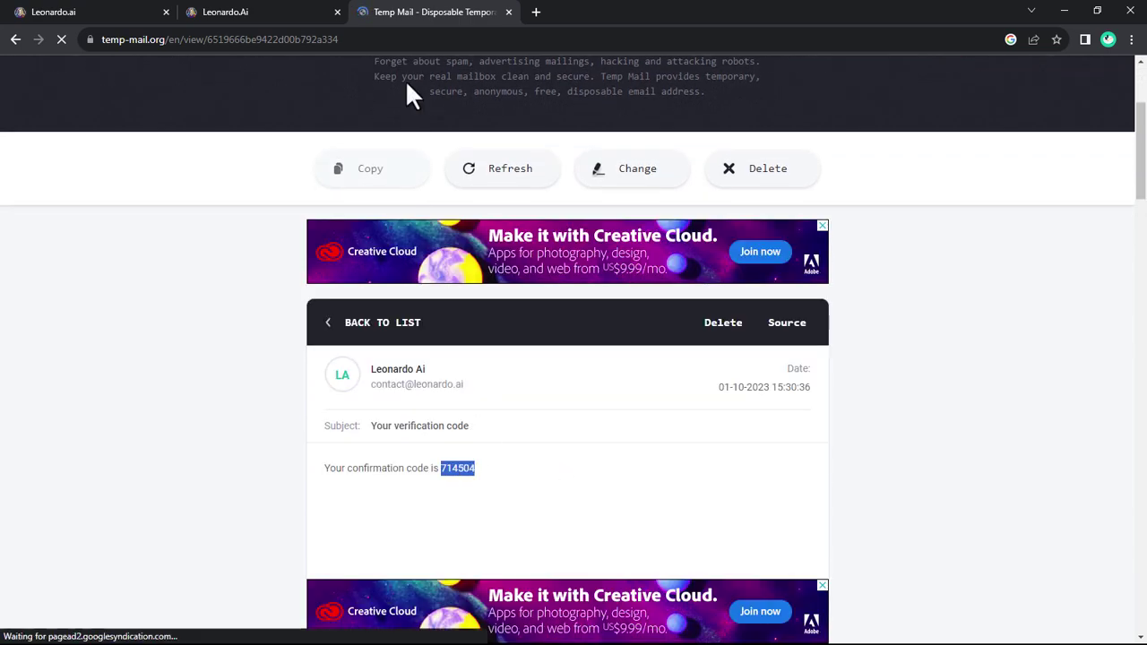
click(273, 12)
key(ctrl+v)
- Confirm the new account, decline saving the password, and enter a username
click(257, 501)
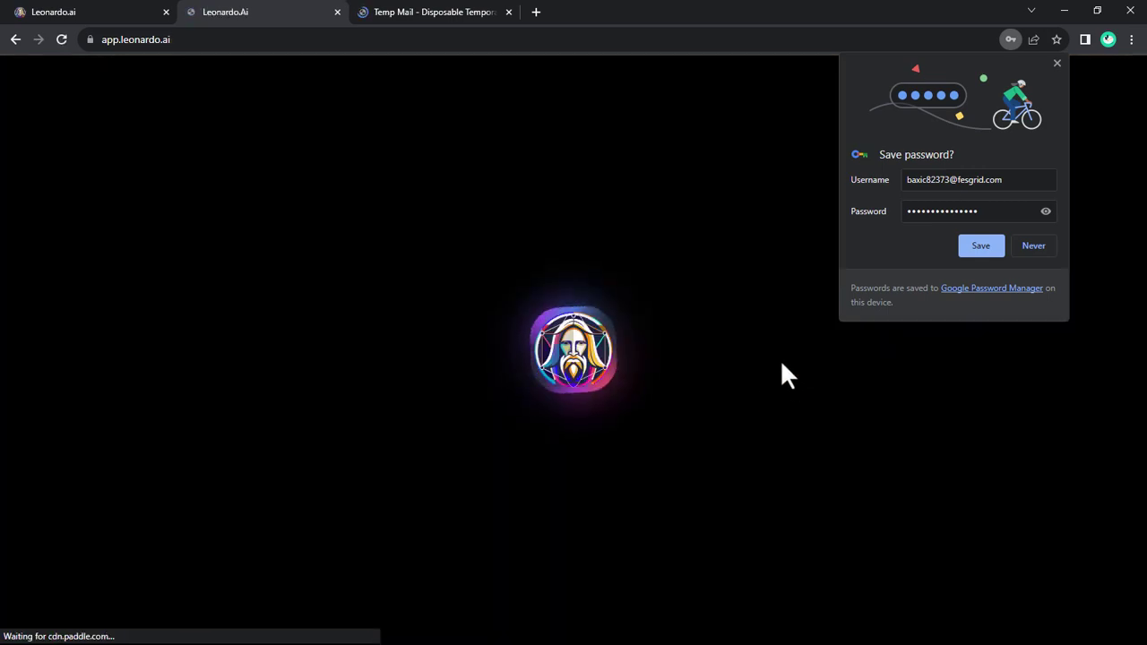
click(1056, 63)
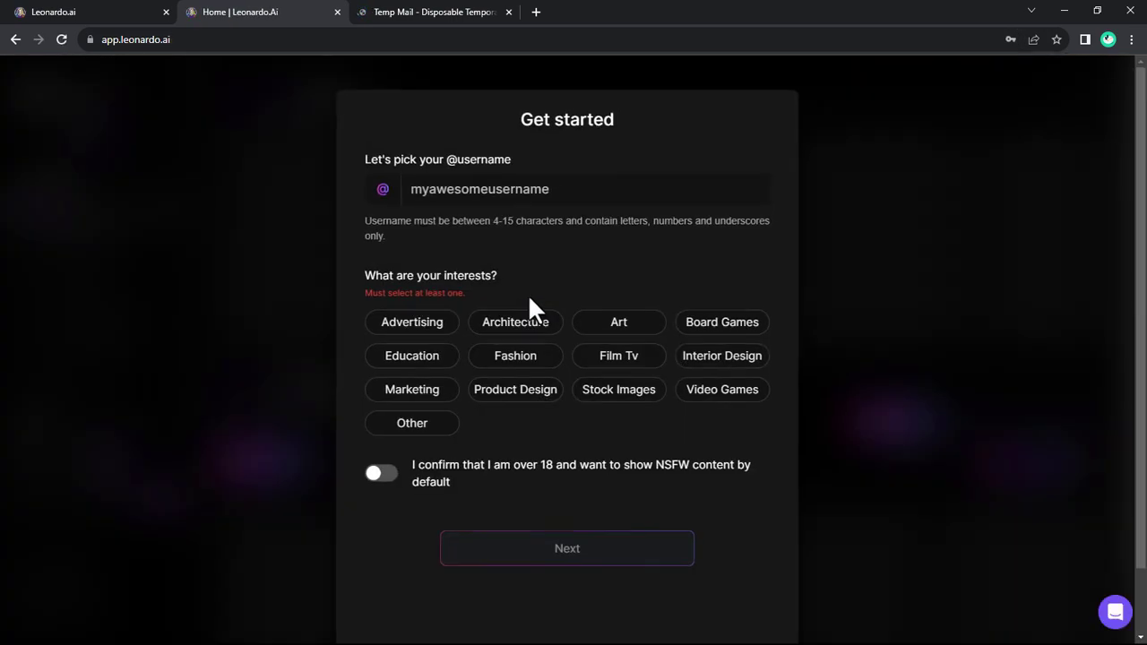
click(508, 310)
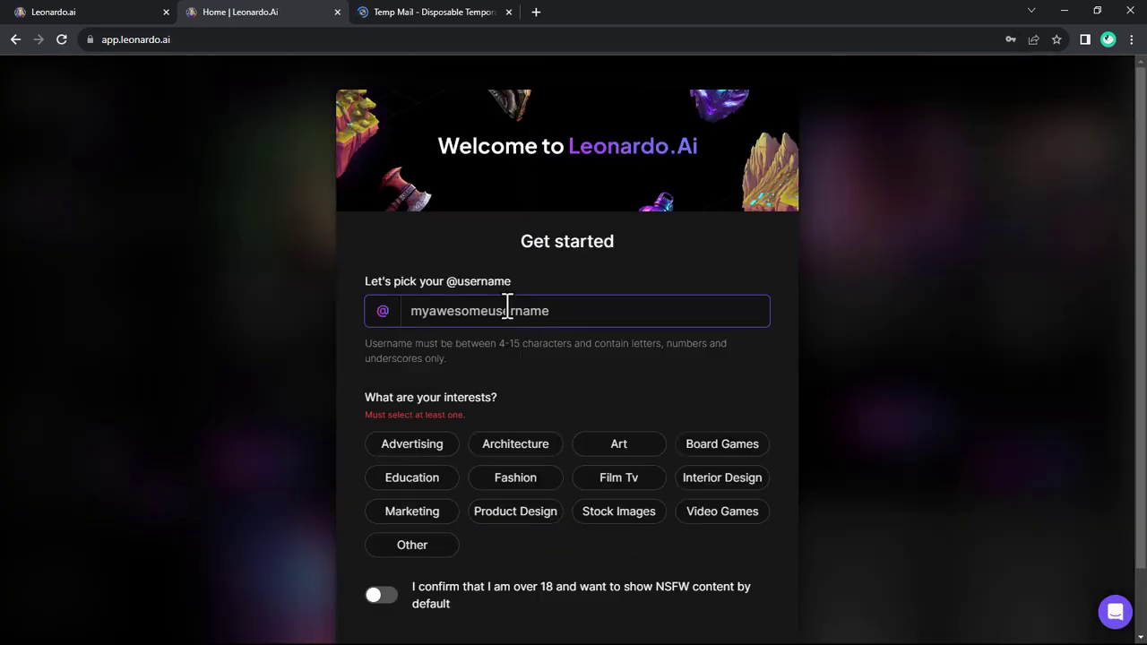
text(YoutubeTest01)
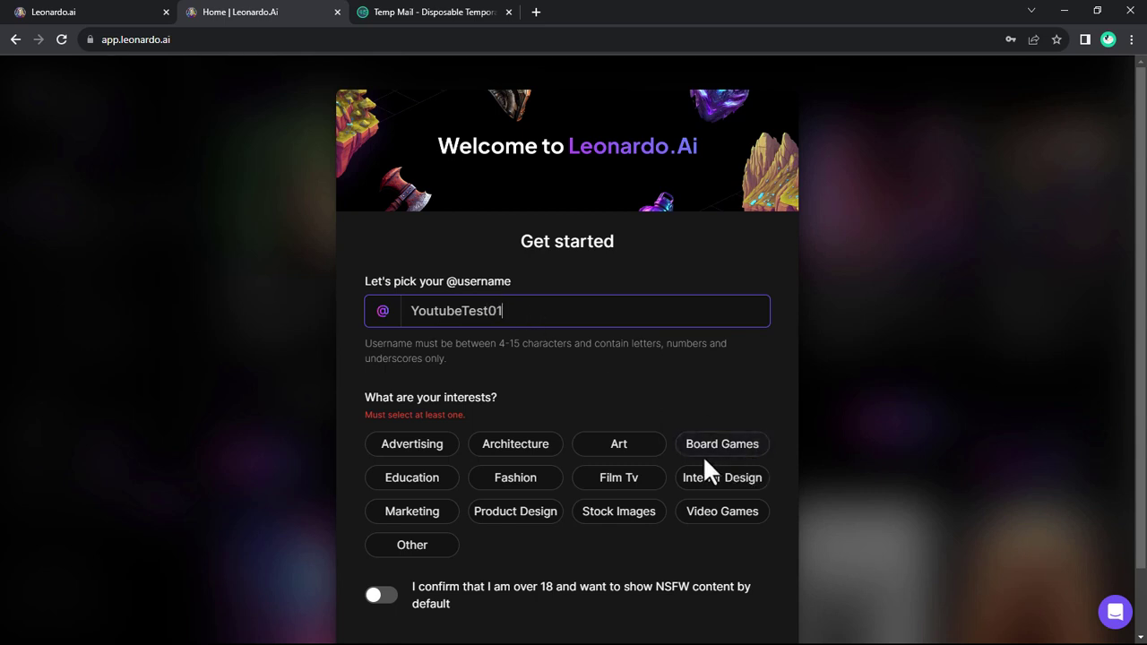
- Choose Art and Interior Design interests, show NSFW content, and pick the Professional role
click(638, 448)
click(703, 488)
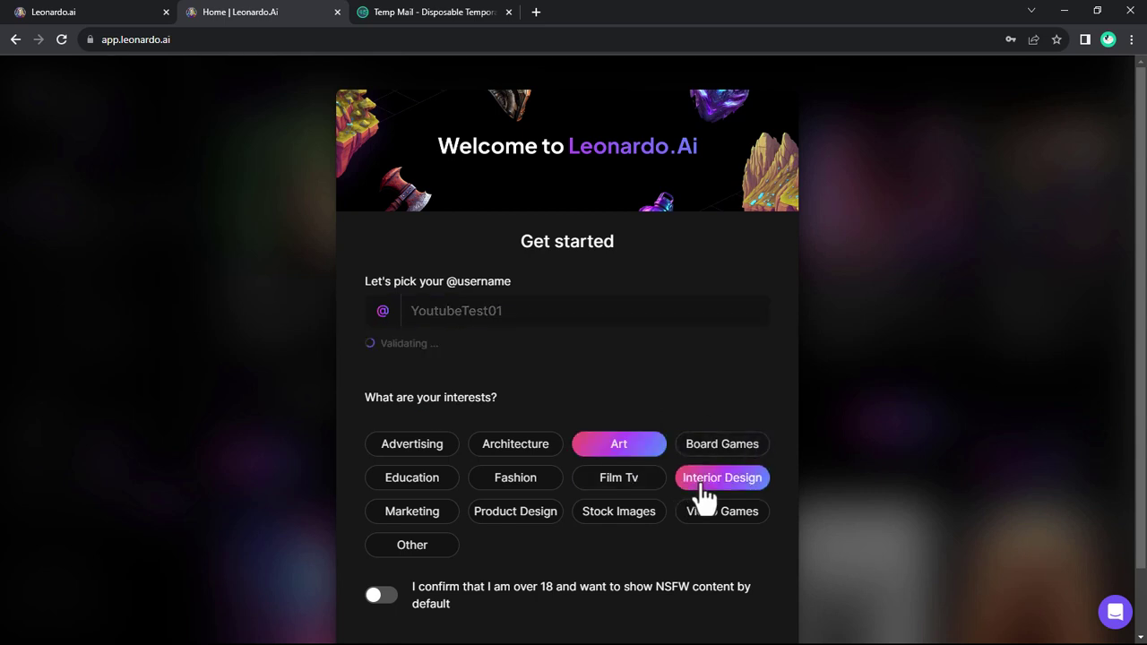
click(392, 597)
scroll(410, 589, down, 1)
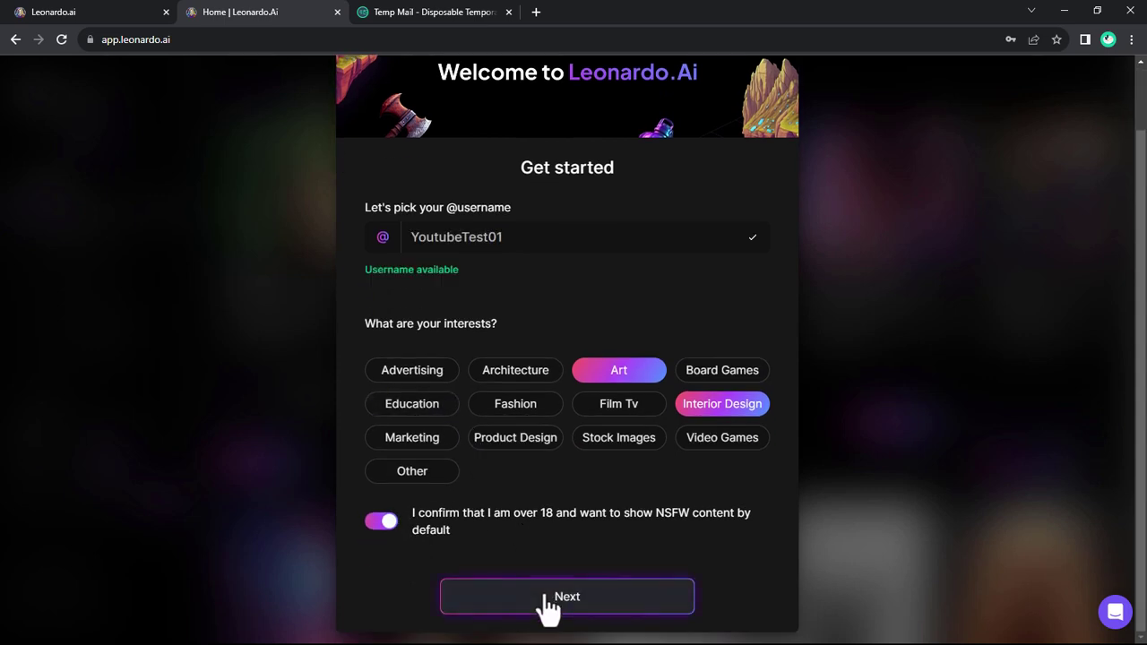
click(547, 601)
click(639, 376)
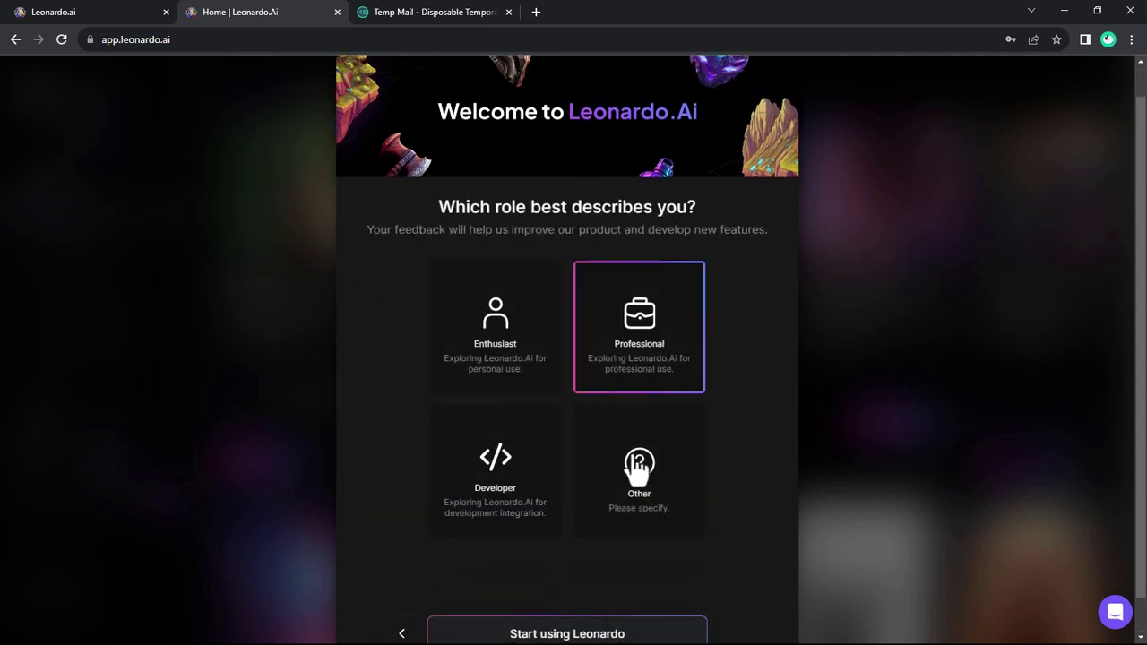
scroll(618, 538, down, 1)
- Step through every welcome tour card and close the 'Introducing Elements' announcement
click(597, 606)
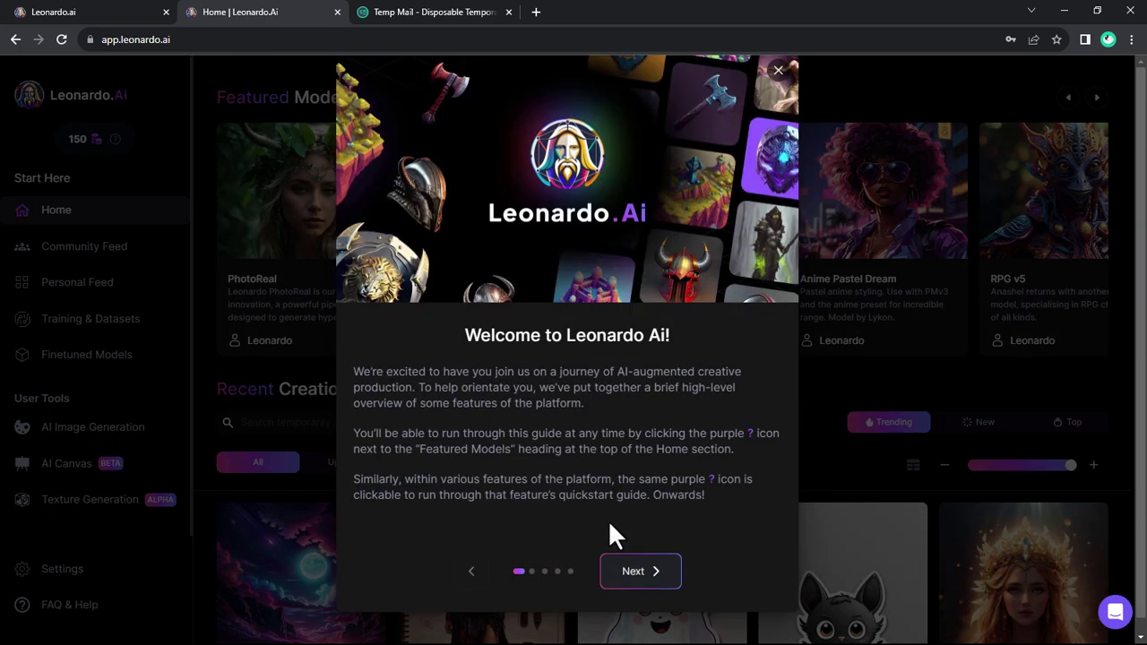
click(633, 560)
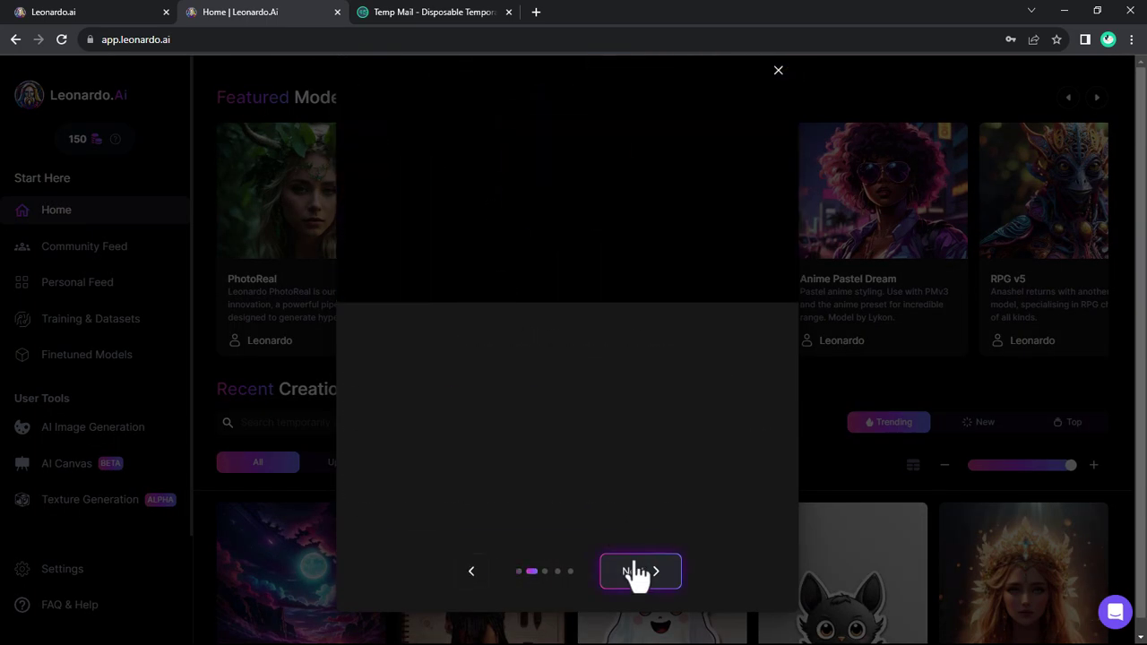
click(638, 567)
click(638, 566)
click(639, 572)
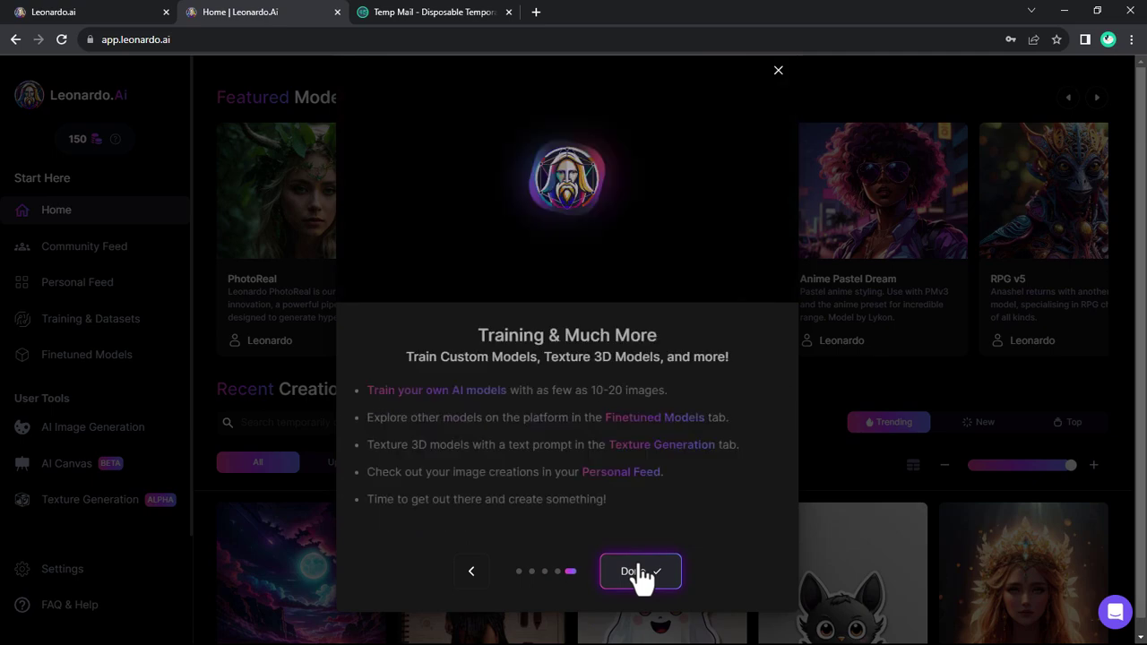
click(639, 574)
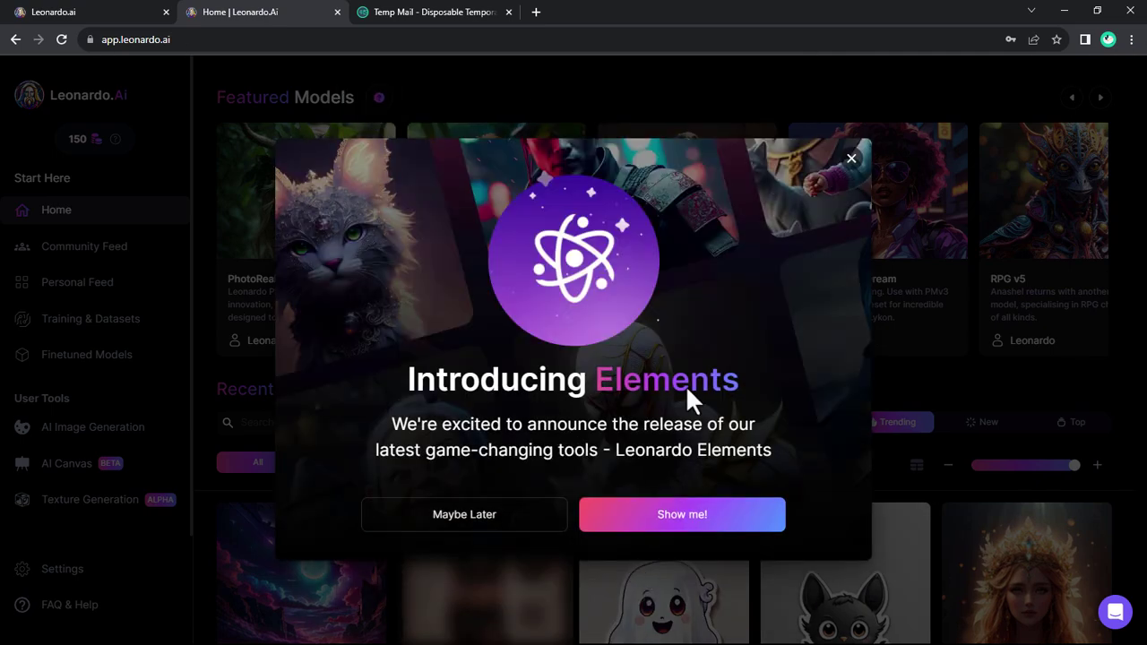
click(852, 174)
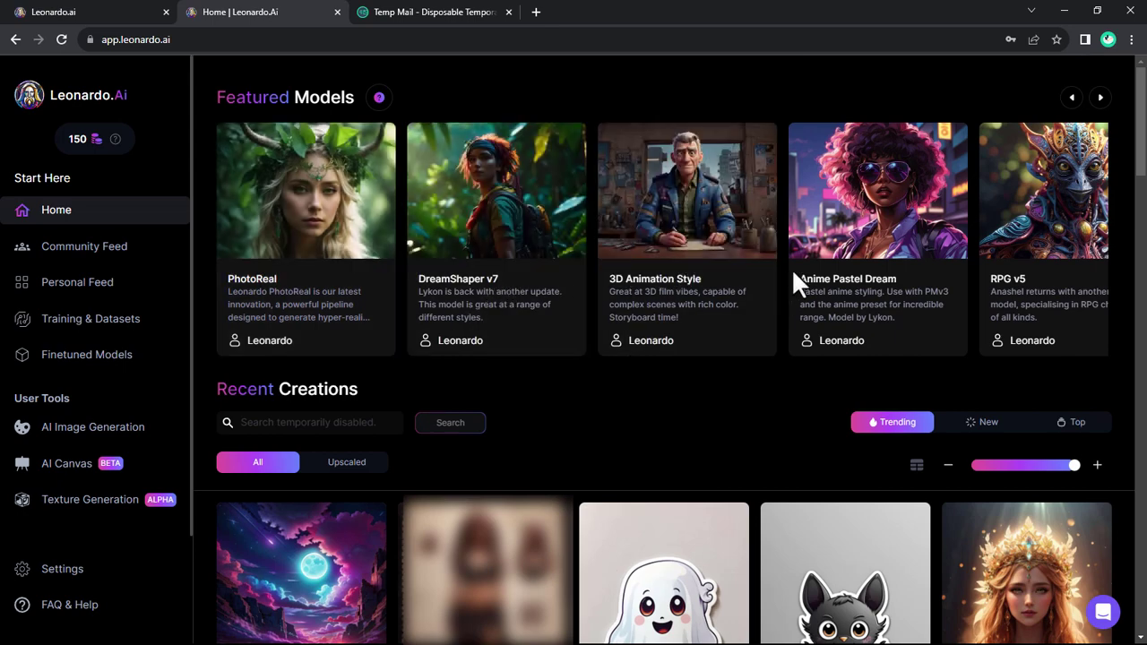
- Browse down through the Recent Creations community feed
scroll(929, 448, down, 3)
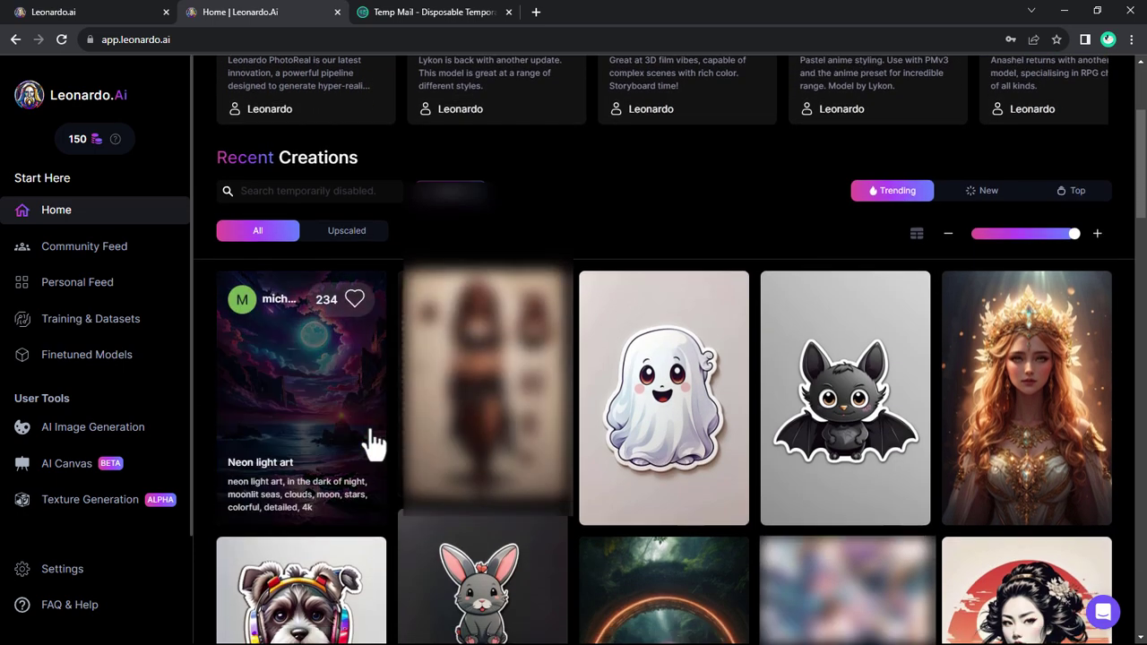
scroll(375, 441, down, 2)
scroll(371, 440, down, 2)
scroll(610, 475, down, 1)
scroll(610, 475, down, 2)
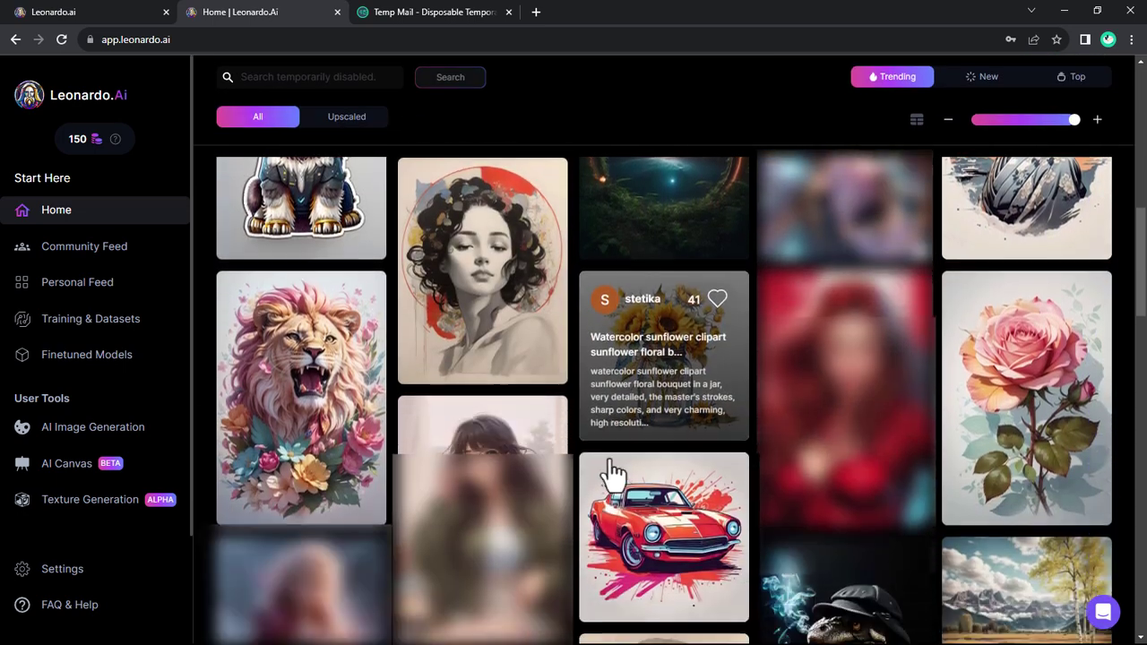
scroll(609, 474, down, 3)
scroll(644, 484, down, 2)
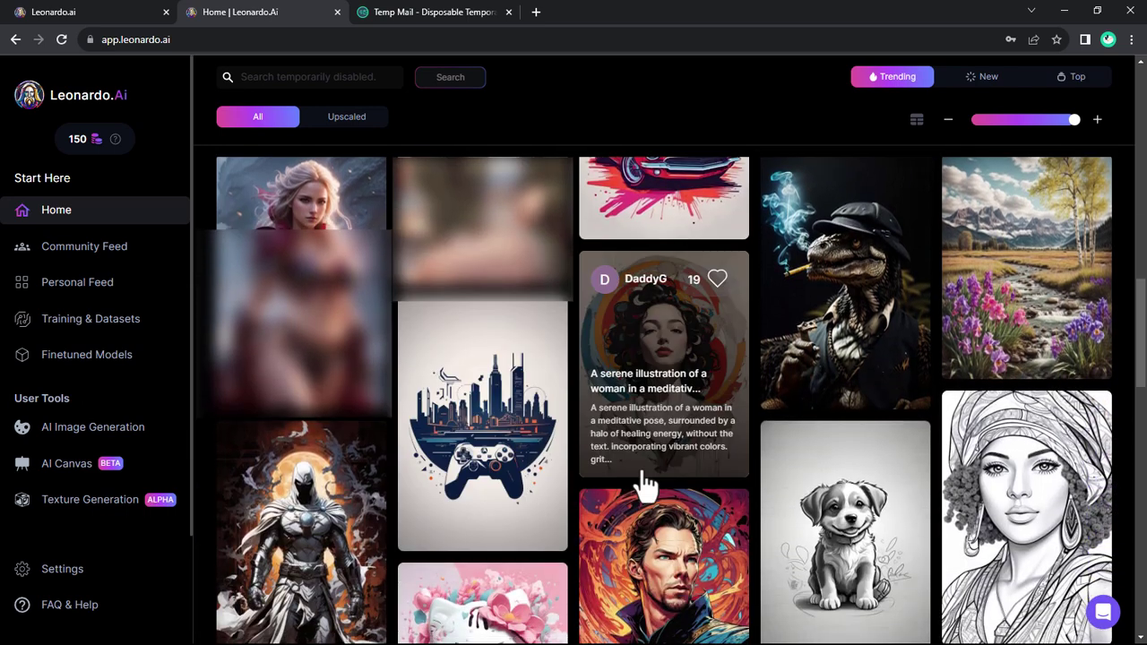
scroll(644, 484, down, 3)
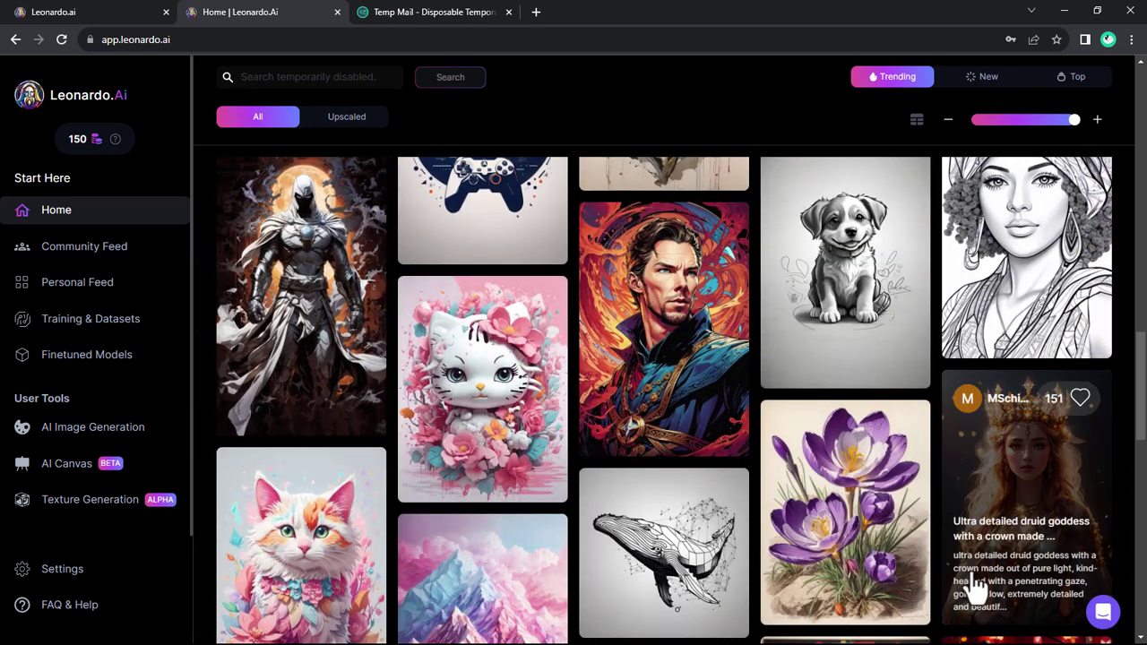
scroll(584, 418, down, 3)
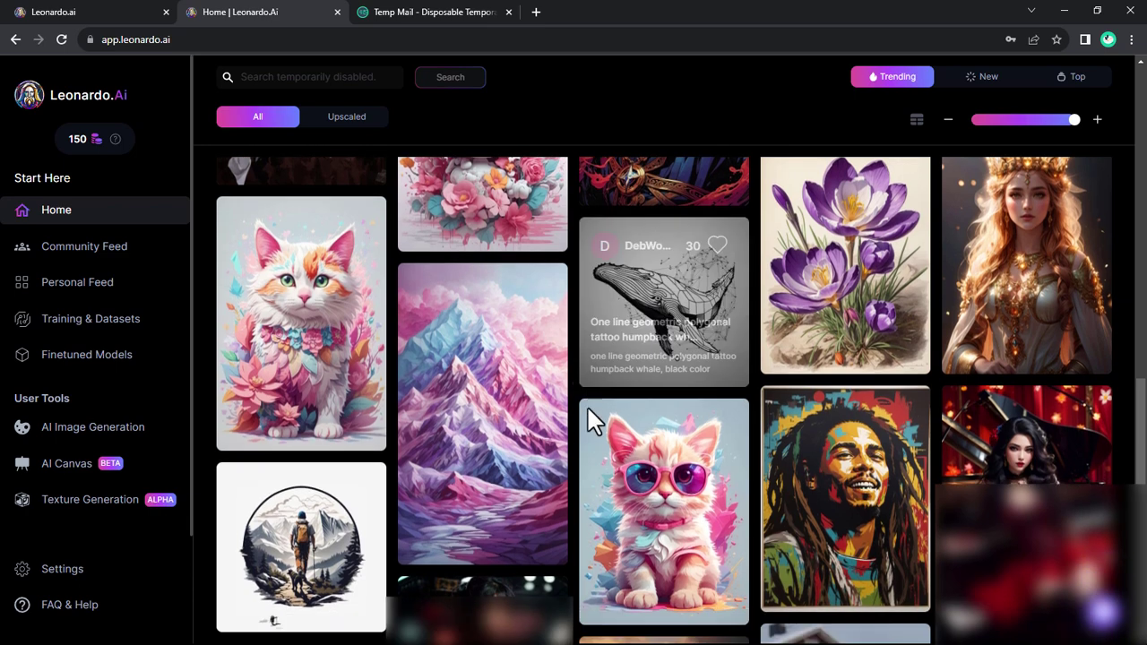
scroll(588, 413, down, 2)
scroll(590, 417, down, 1)
scroll(590, 419, down, 1)
scroll(592, 421, down, 1)
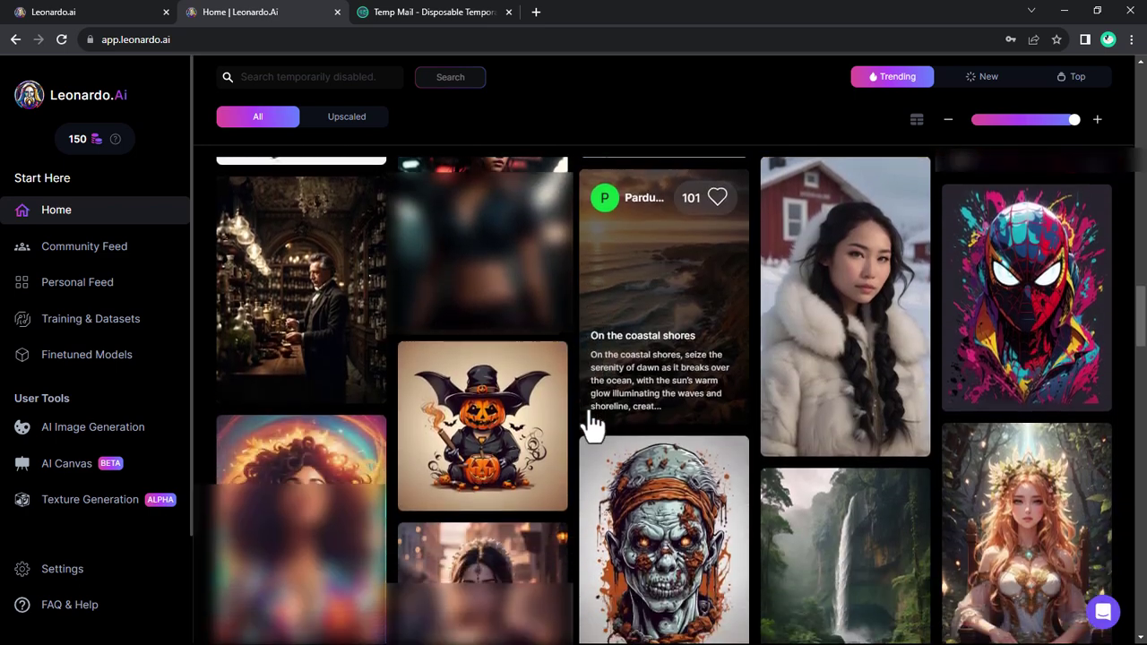
scroll(593, 423, down, 1)
scroll(724, 435, up, 1)
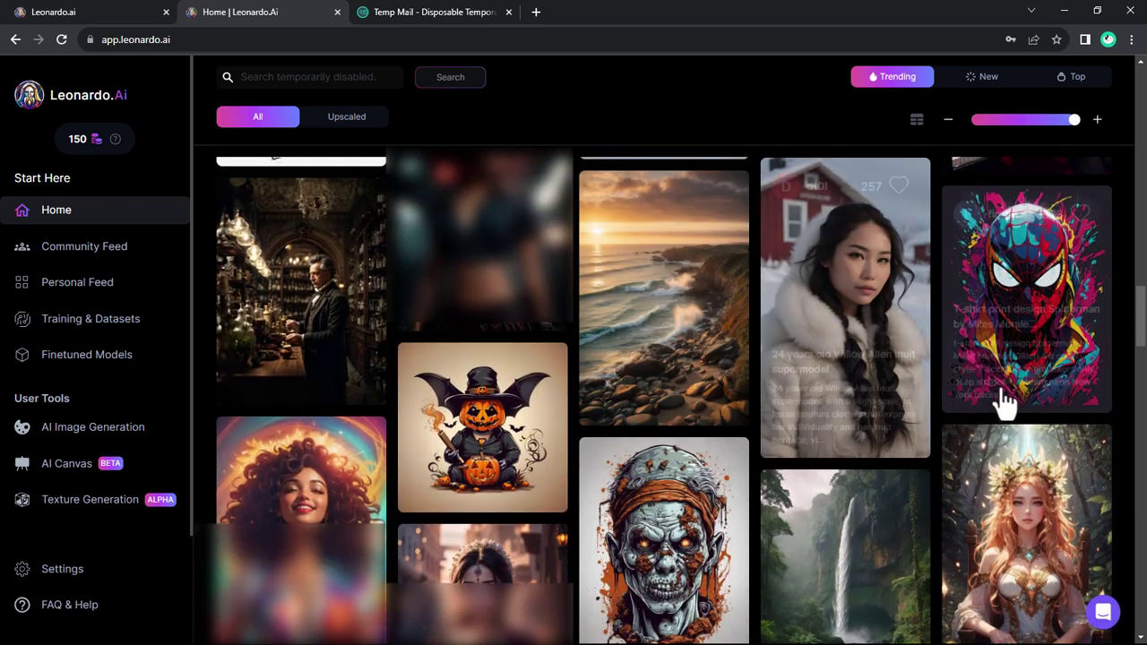
- Inspect the Spiderman image's prompt and negative prompt in its details view, then close it
click(1019, 386)
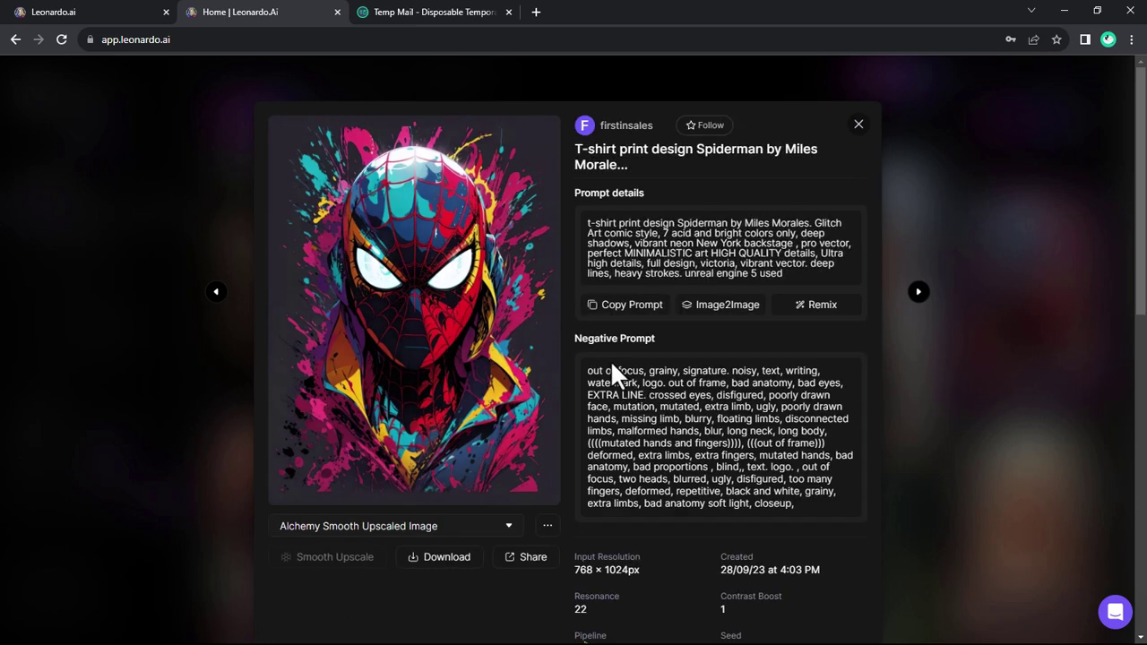
drag(621, 370, 767, 475)
click(763, 400)
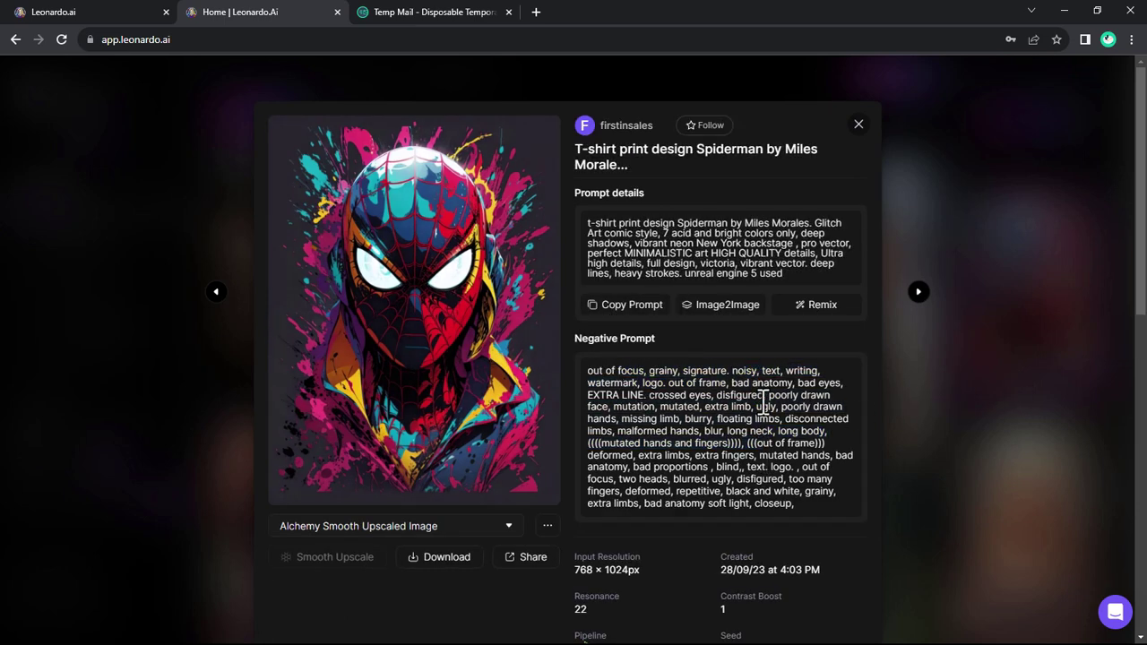
click(857, 126)
- Open AI Image Generation and dismiss the text-to-image and Alchemy introductions
scroll(654, 410, down, 1)
scroll(520, 320, down, 1)
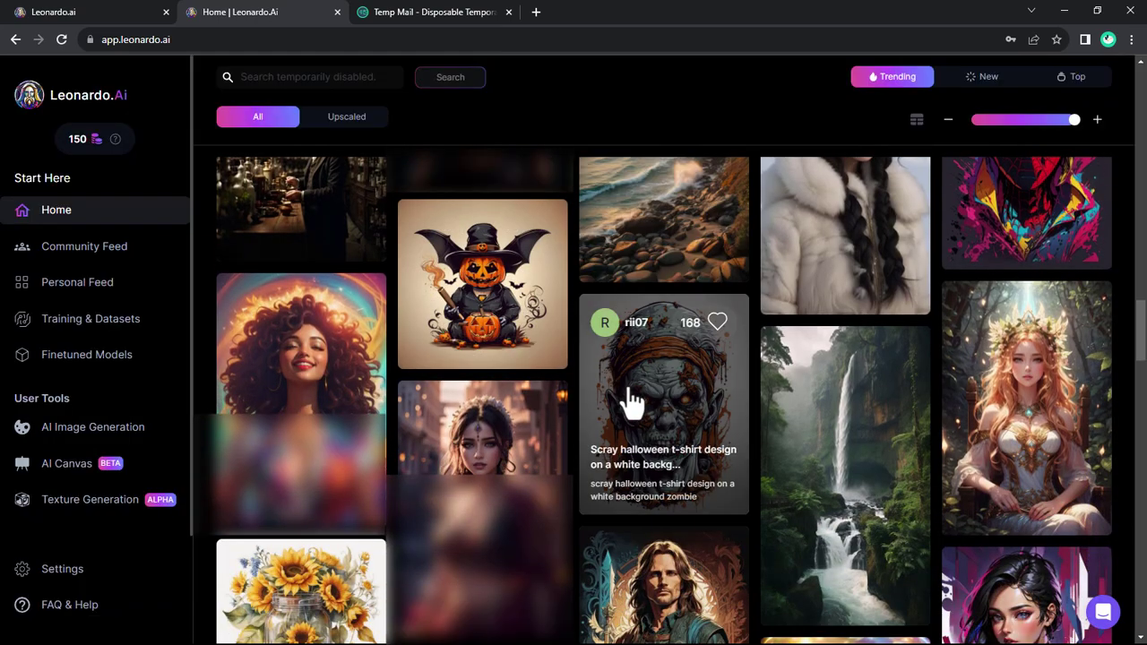
scroll(640, 404, down, 4)
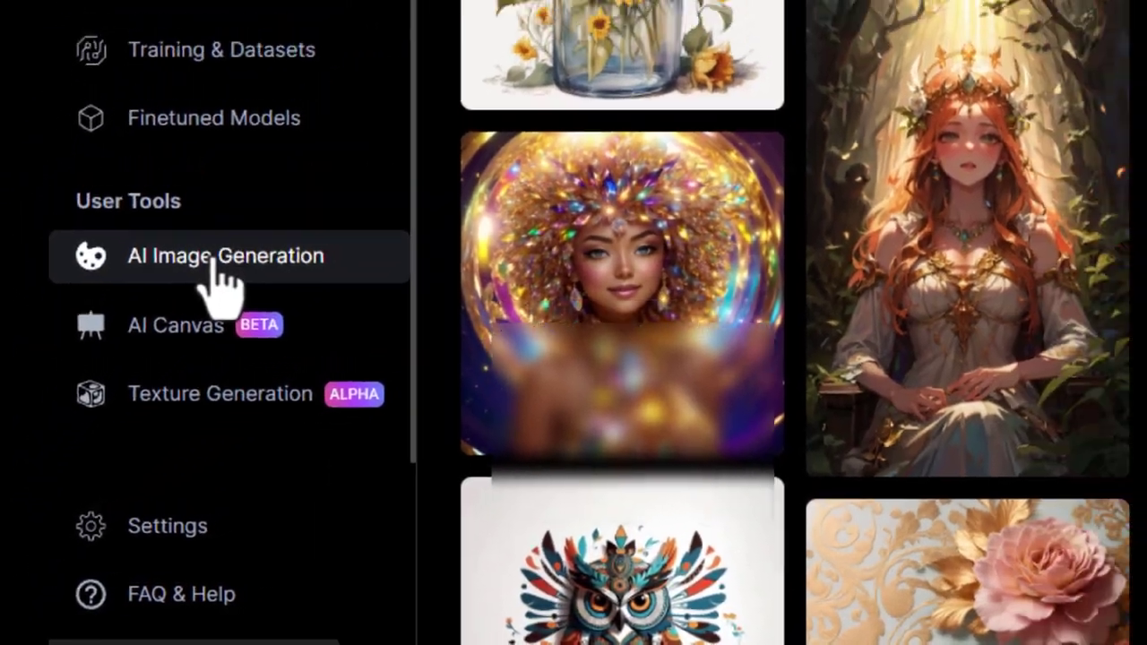
click(252, 211)
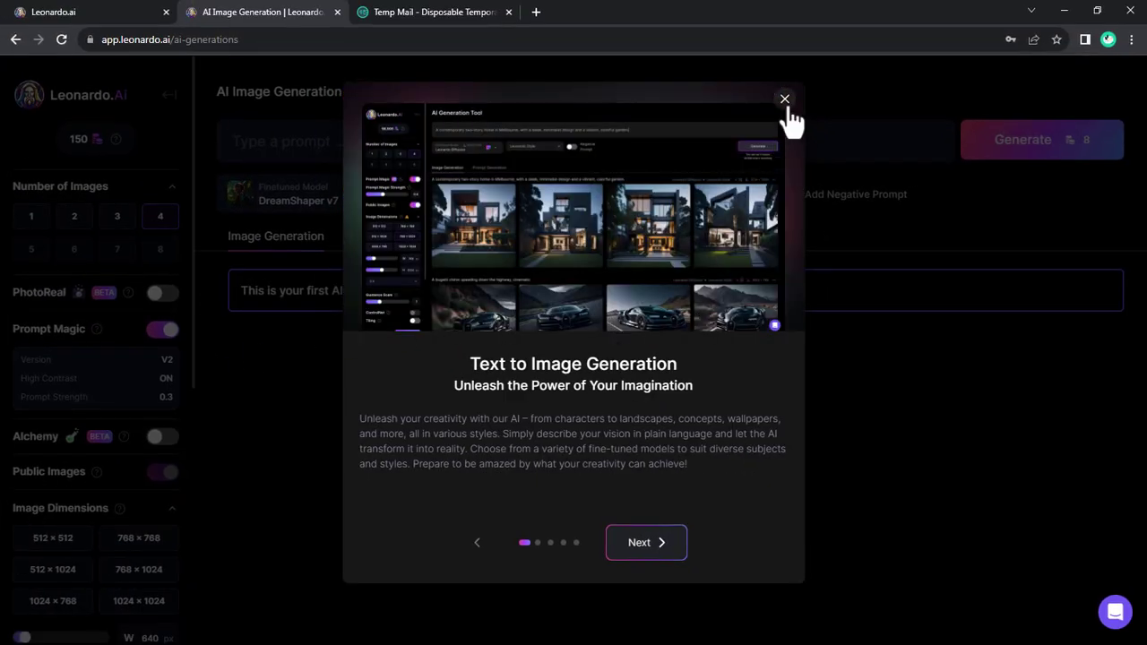
click(785, 100)
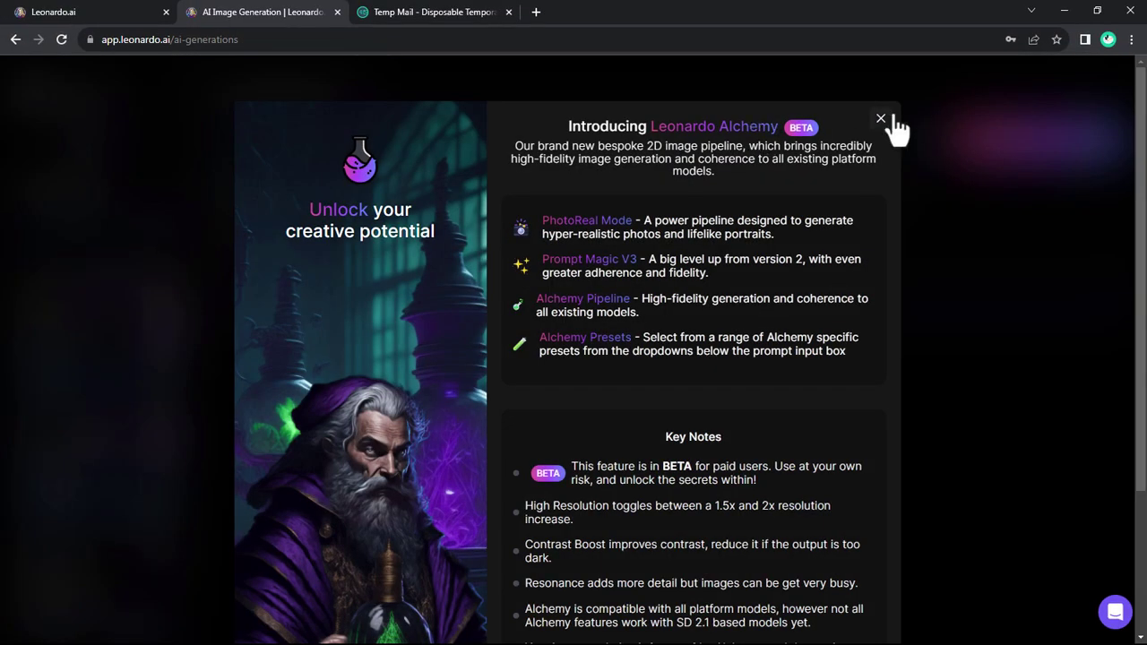
click(882, 121)
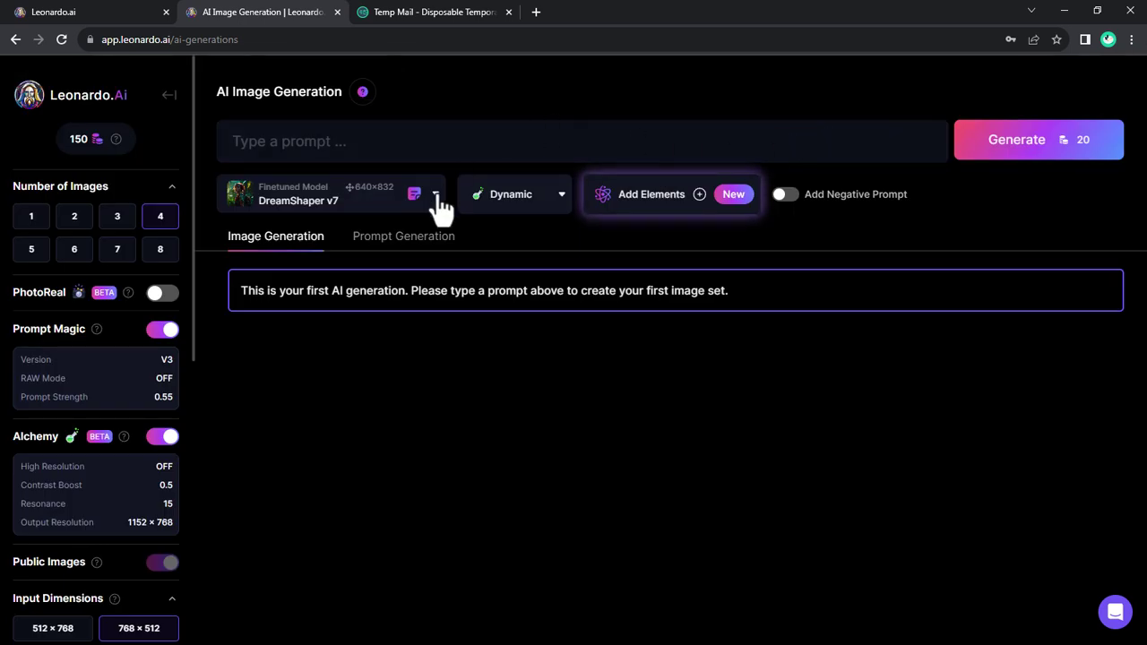
- Try Absolute Reality v1.6, Leonardo Diffusion and RPG 4.0, then settle on 3D Animation Style
click(306, 206)
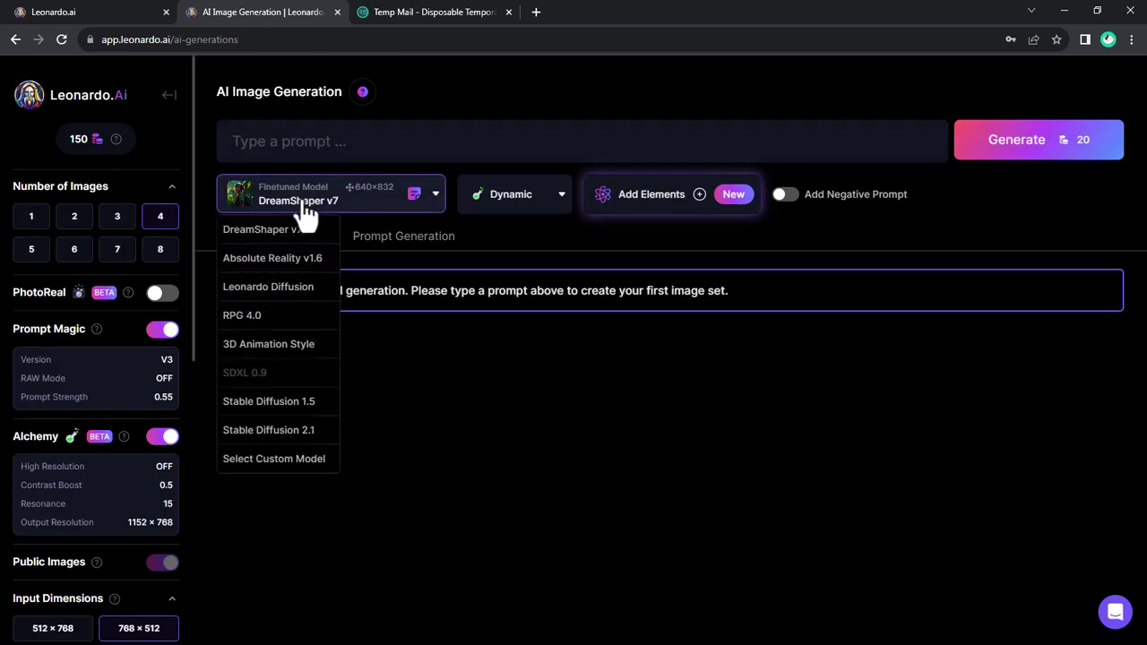
click(273, 258)
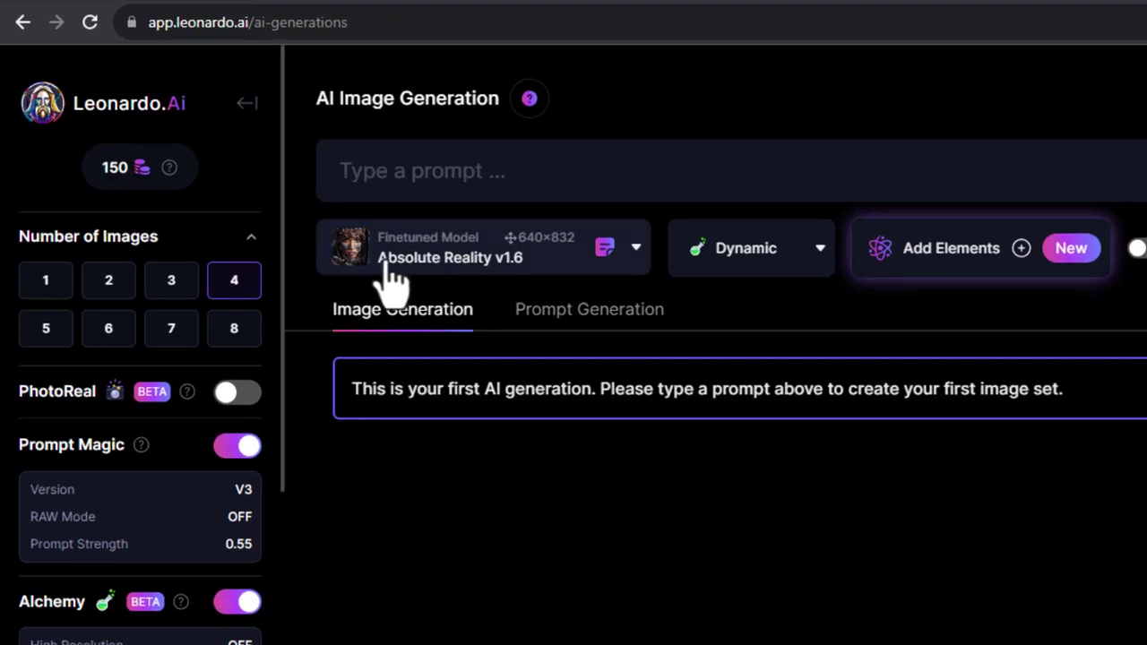
click(387, 262)
click(374, 385)
click(448, 269)
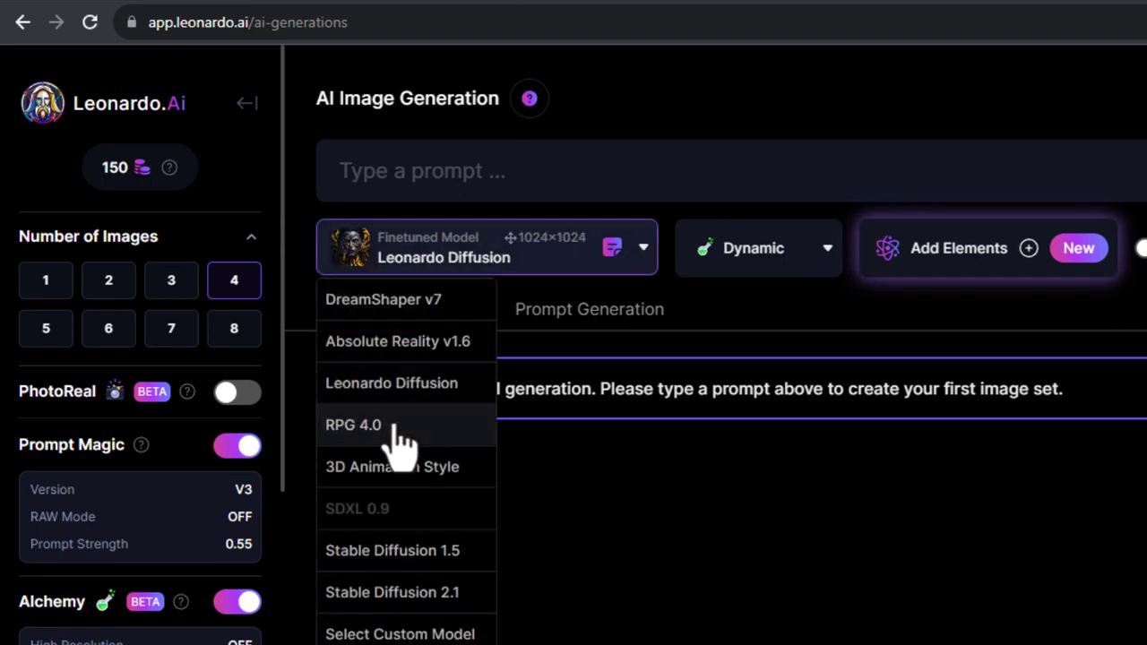
click(377, 424)
click(392, 260)
click(373, 467)
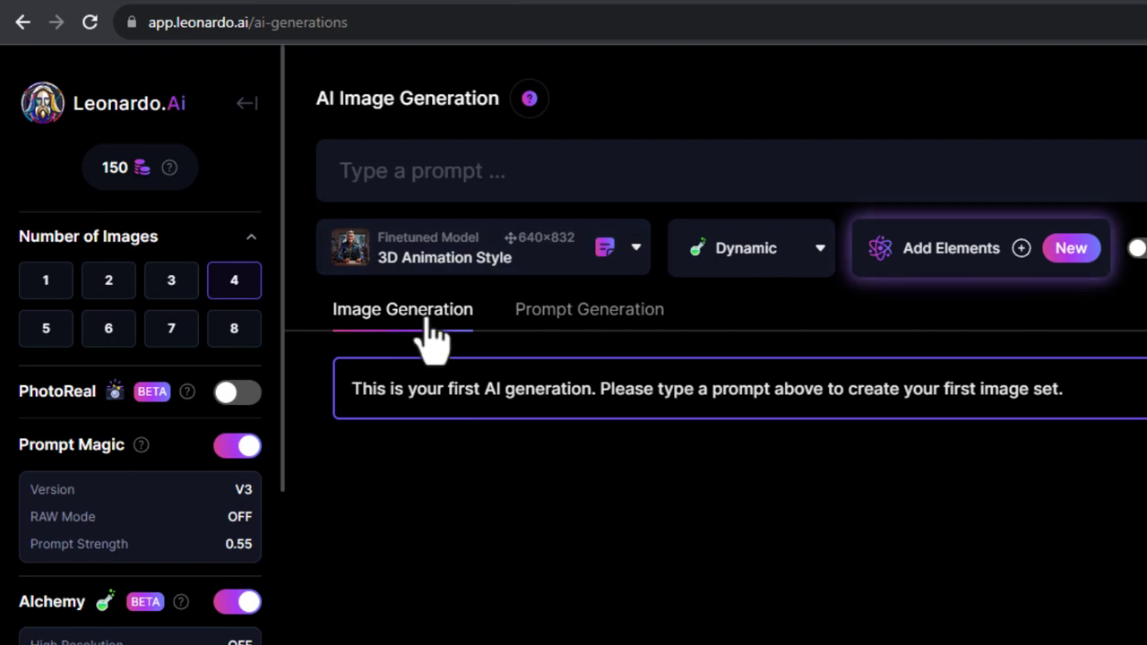
- Ideate prompts from 'super man' in Prompt Generation and select the first futuristic-metropolis prompt
click(560, 311)
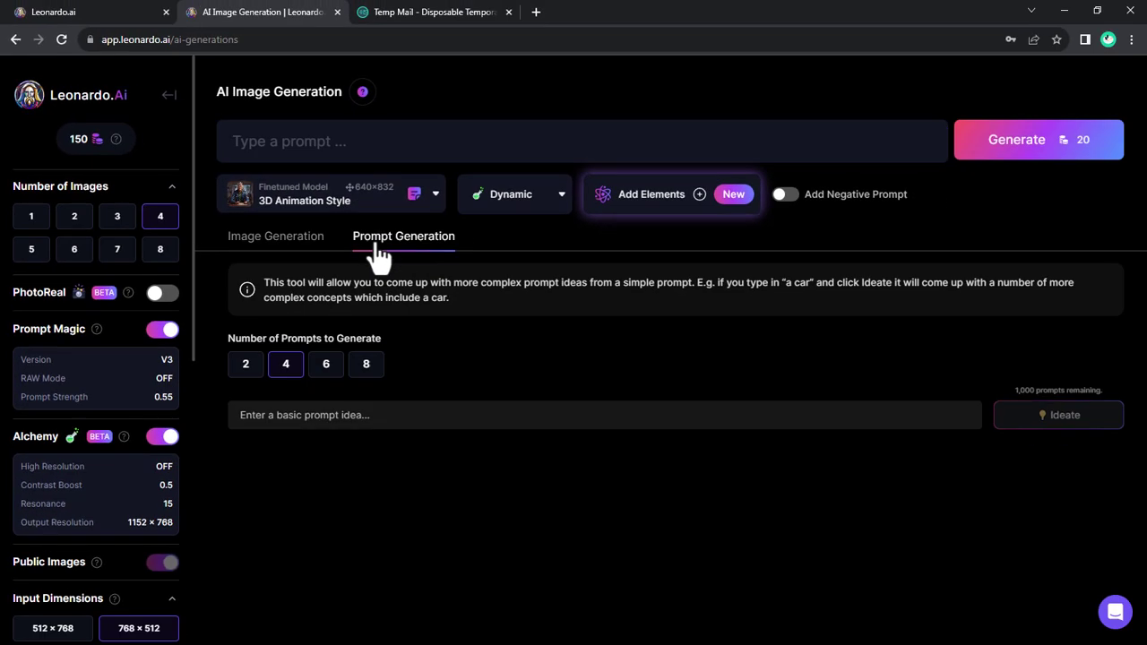
click(736, 415)
text(super man)
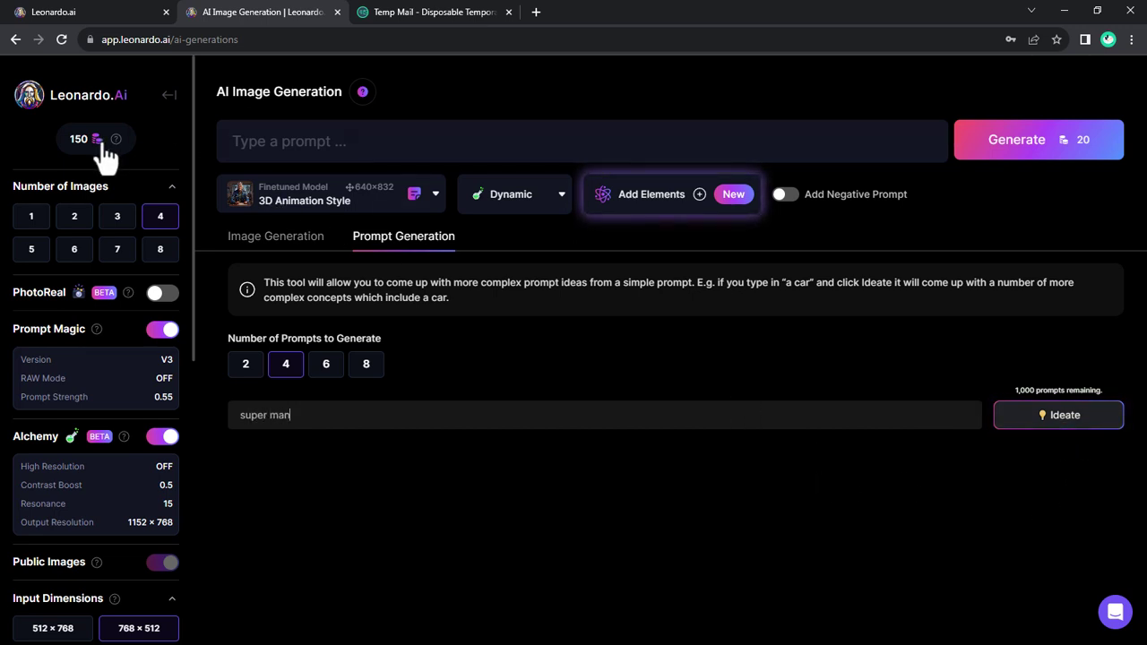
click(1044, 422)
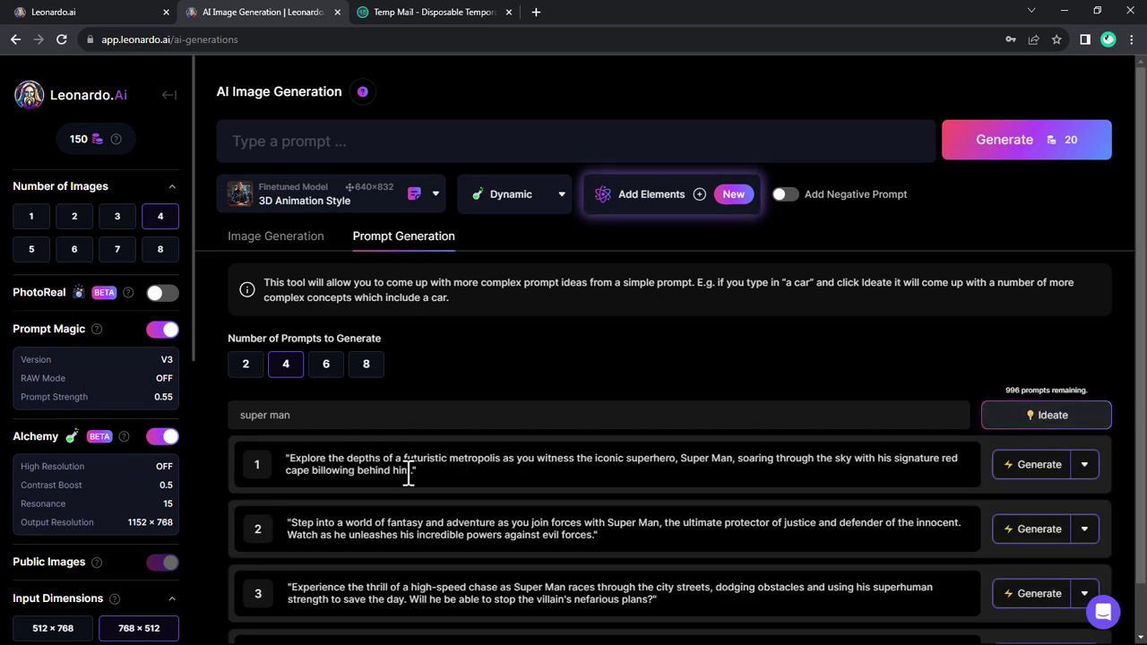
drag(413, 475, 304, 457)
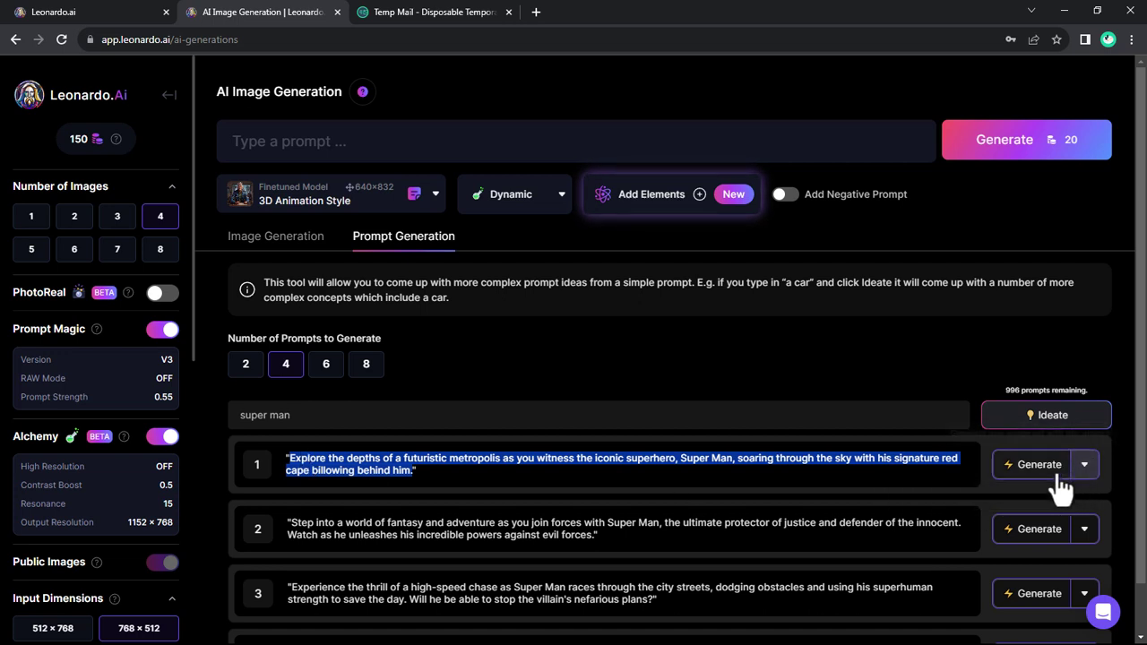
- Generate four 768×512 3D-style images from the futuristic-metropolis Super Man prompt for 20 tokens
click(1027, 477)
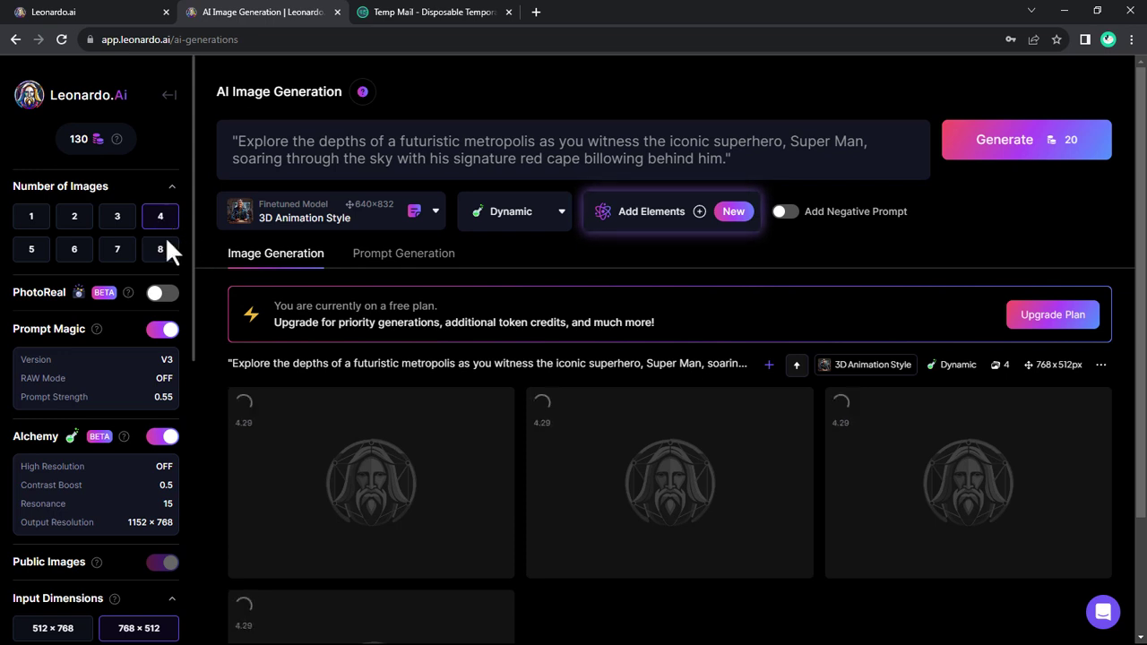
scroll(116, 287, down, 2)
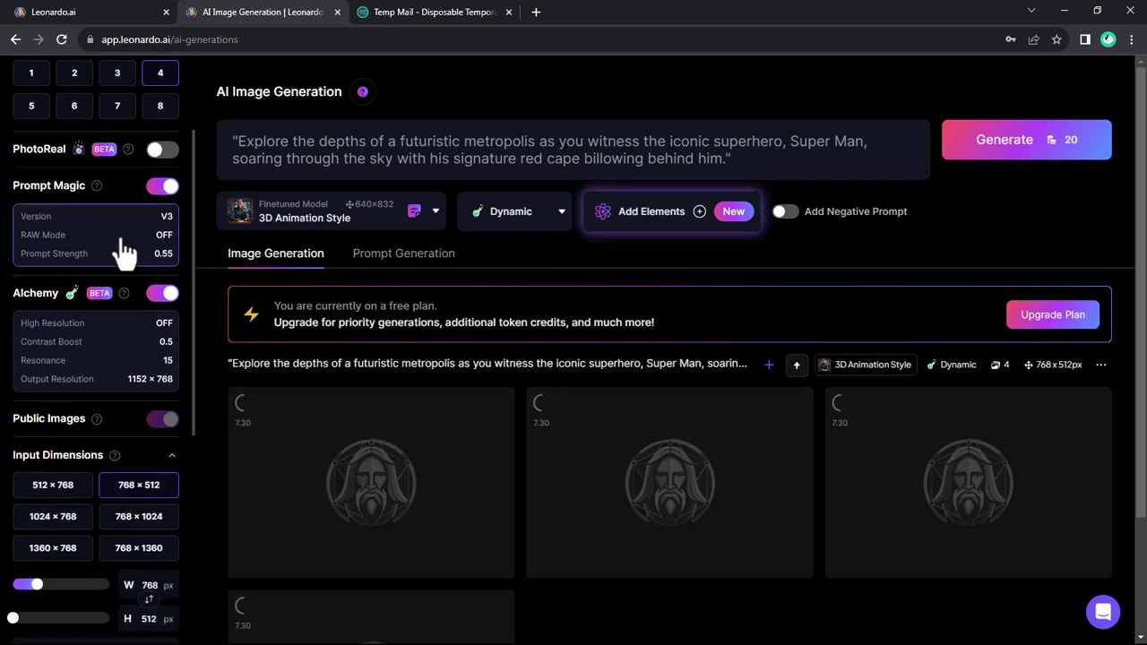
scroll(133, 436, down, 1)
scroll(153, 376, down, 1)
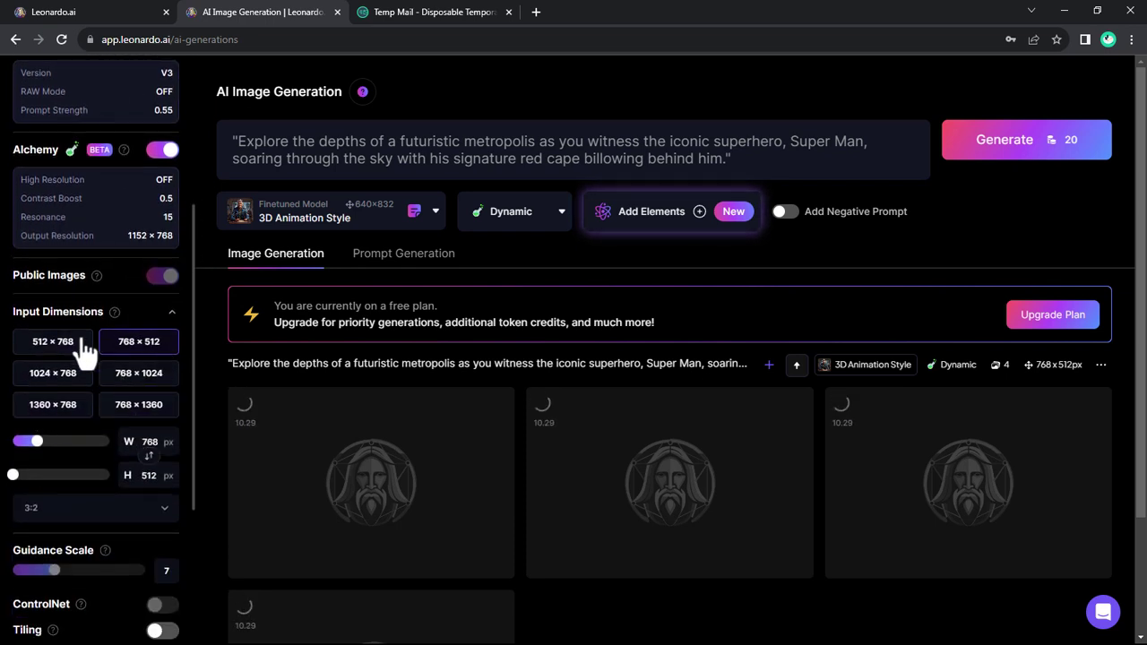
scroll(85, 352, down, 2)
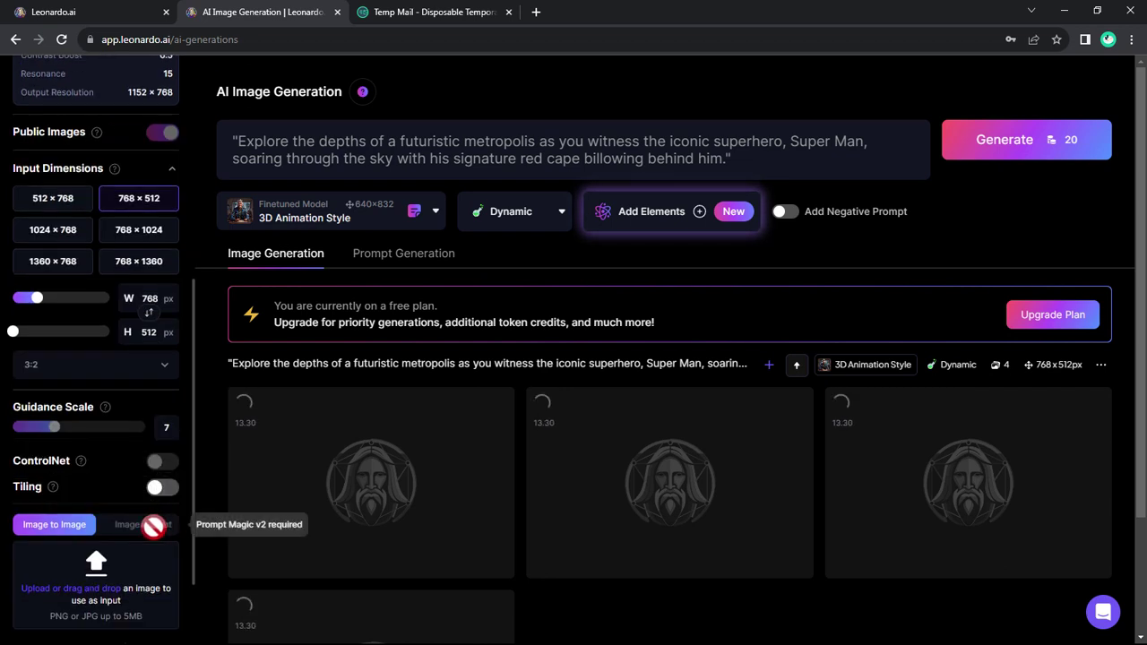
scroll(41, 548, down, 2)
scroll(106, 506, up, 3)
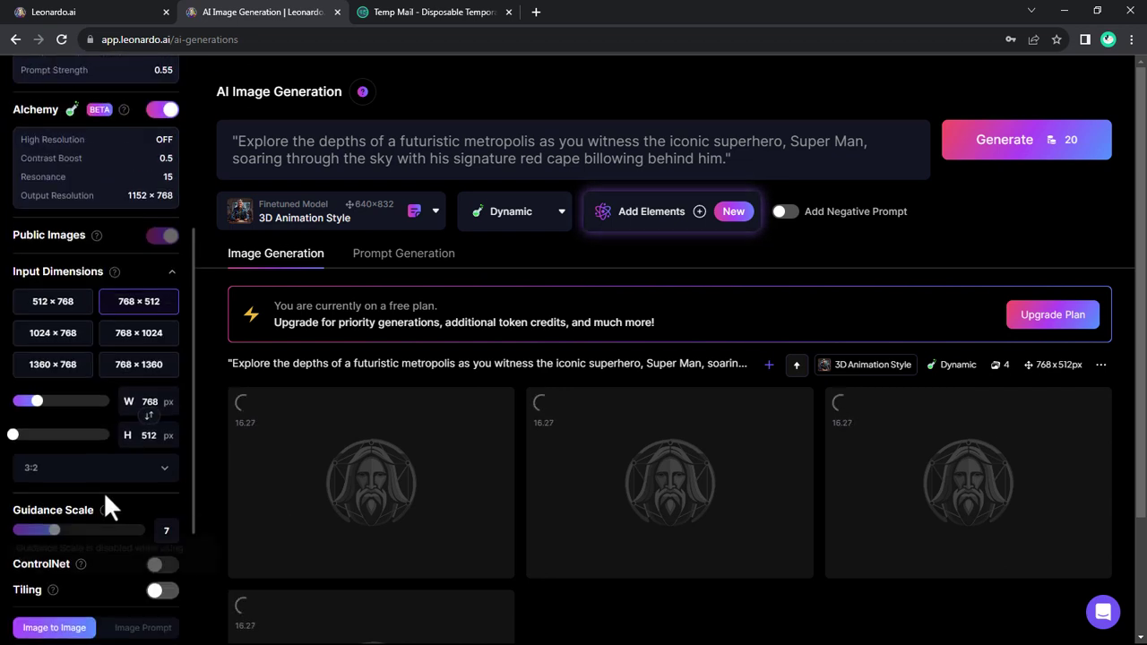
scroll(91, 452, up, 2)
scroll(93, 469, up, 3)
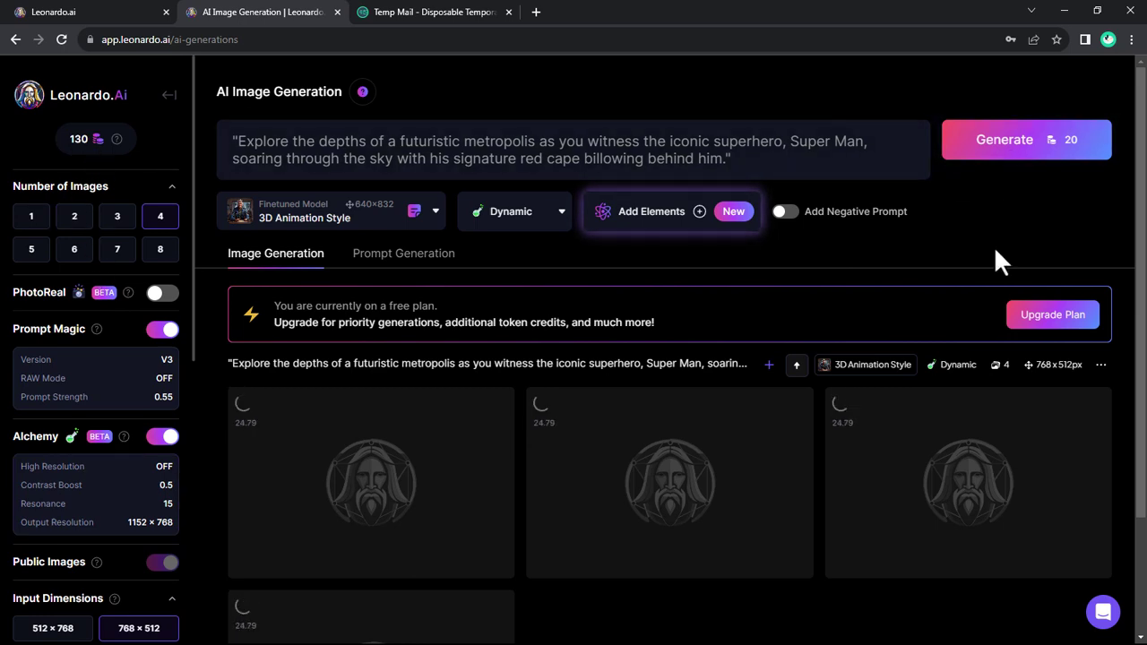
- Open the first Superman image full-size and browse forward to the Superman-among-skyscrapers image
click(333, 466)
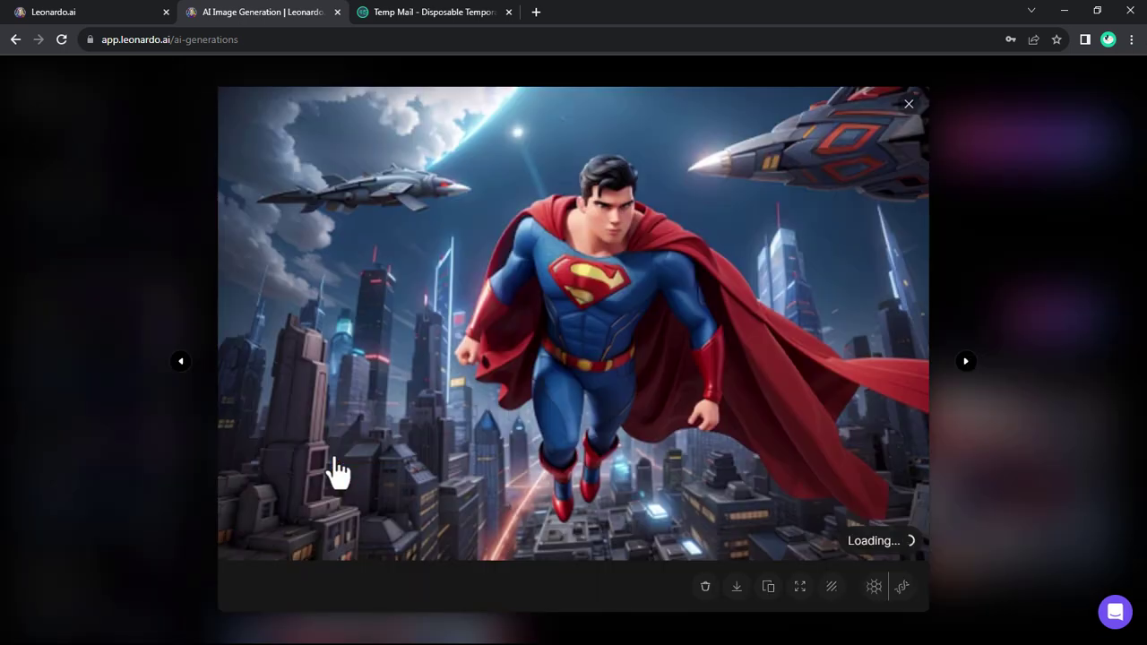
click(966, 368)
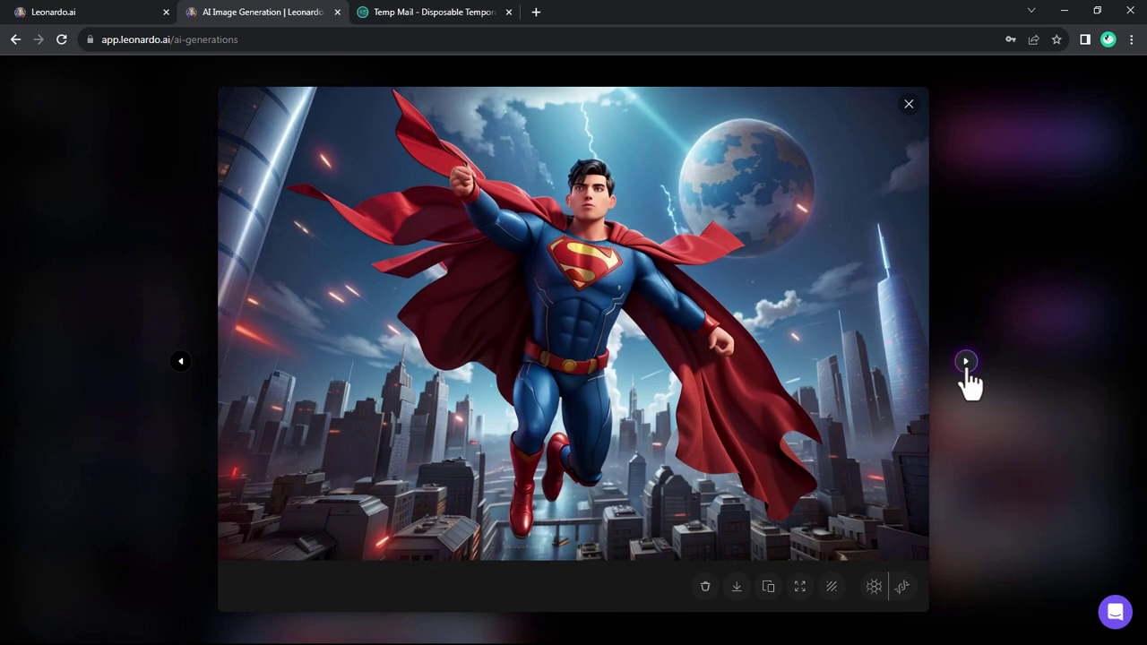
click(966, 368)
click(181, 361)
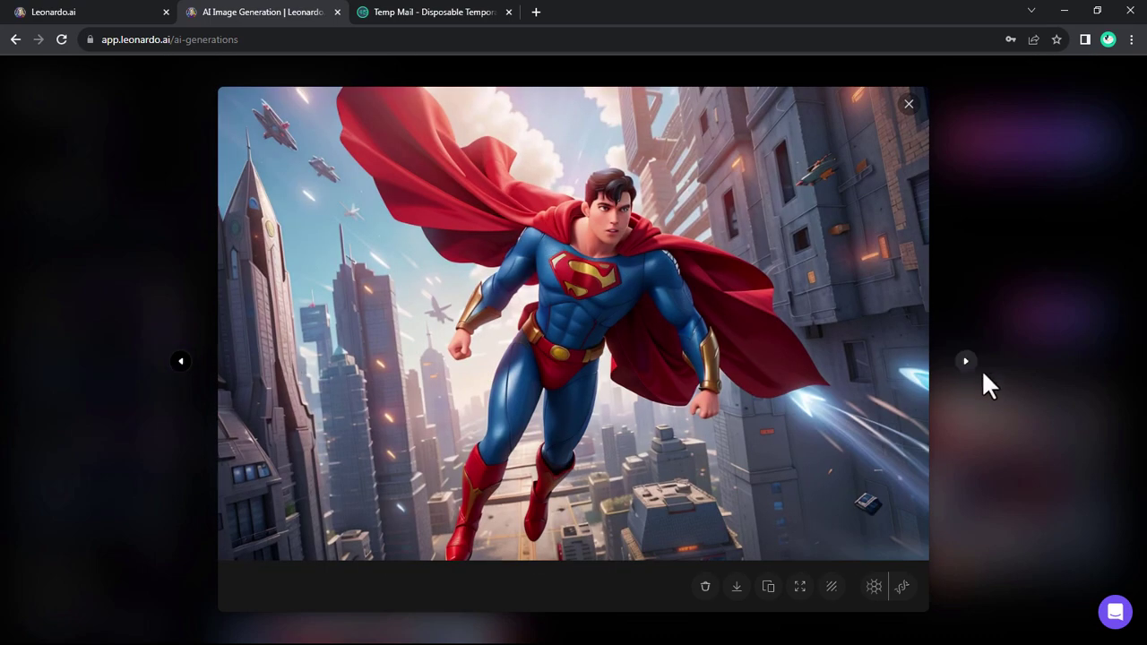
click(966, 367)
click(967, 368)
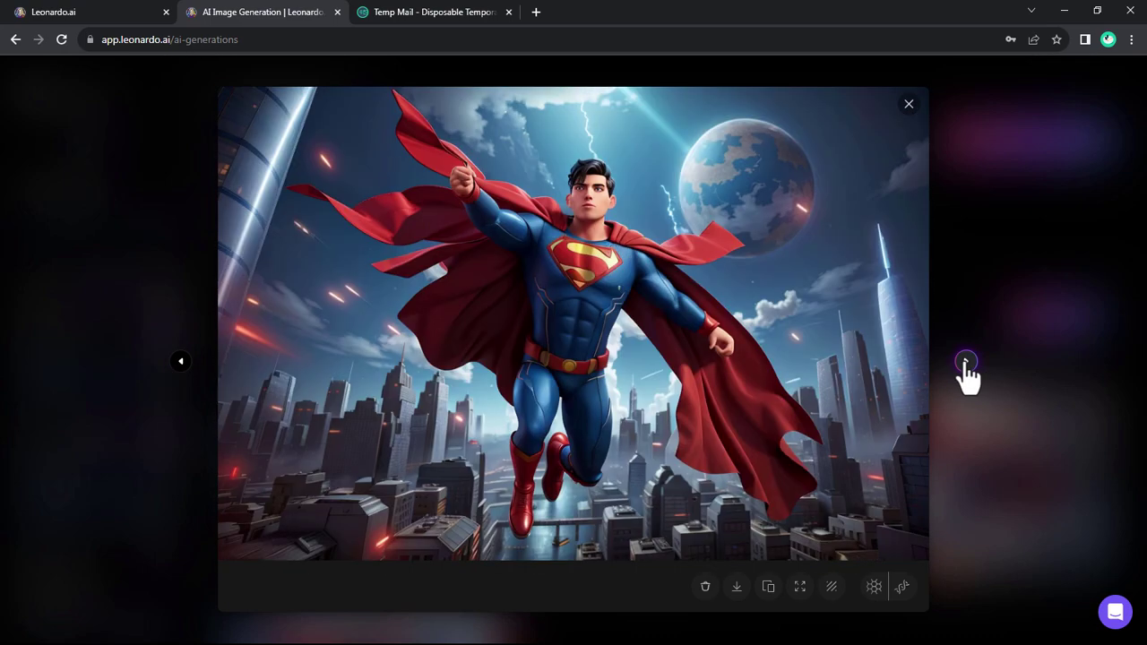
click(967, 367)
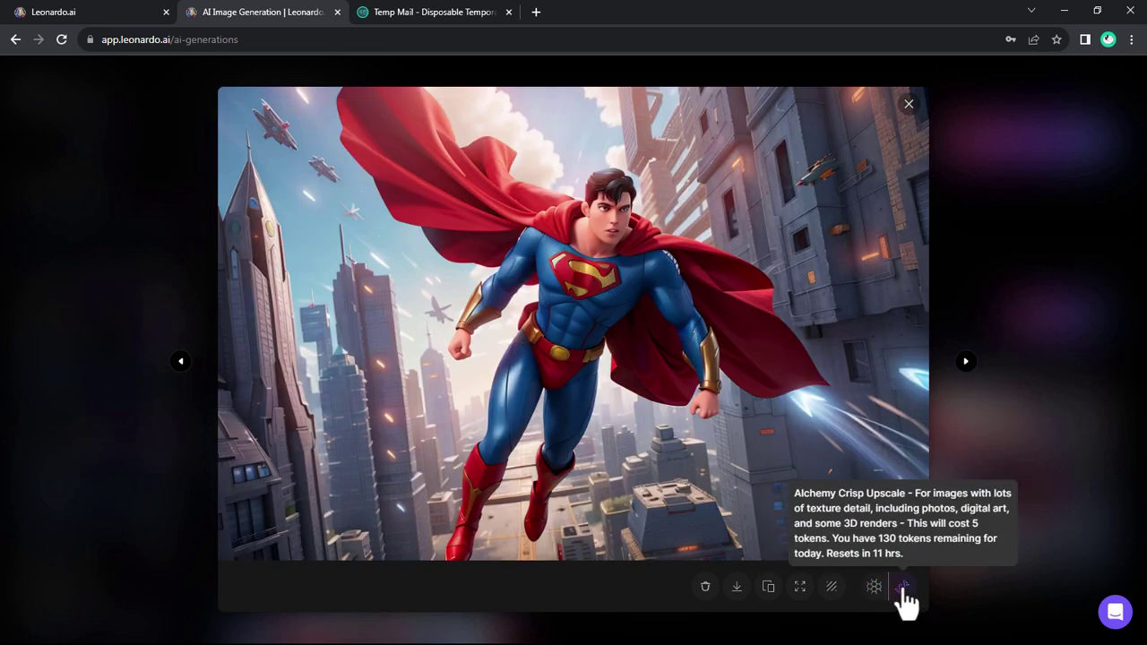
- Alchemy Crisp Upscale the skyscraper Superman image, then return to the generations grid
click(636, 238)
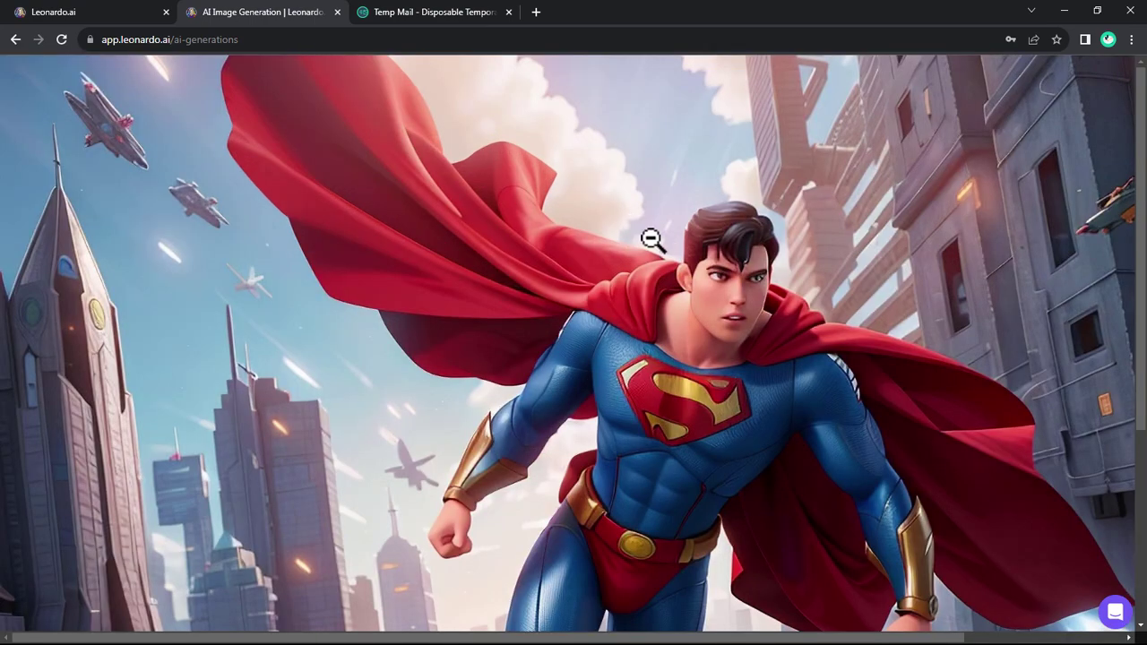
click(531, 368)
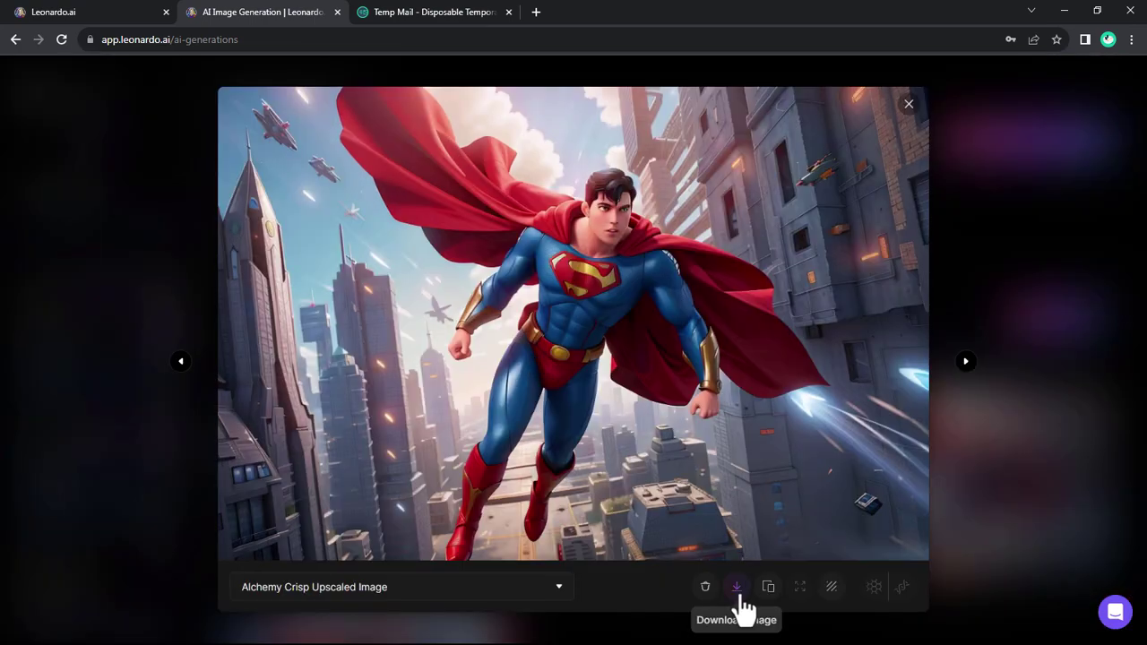
click(909, 105)
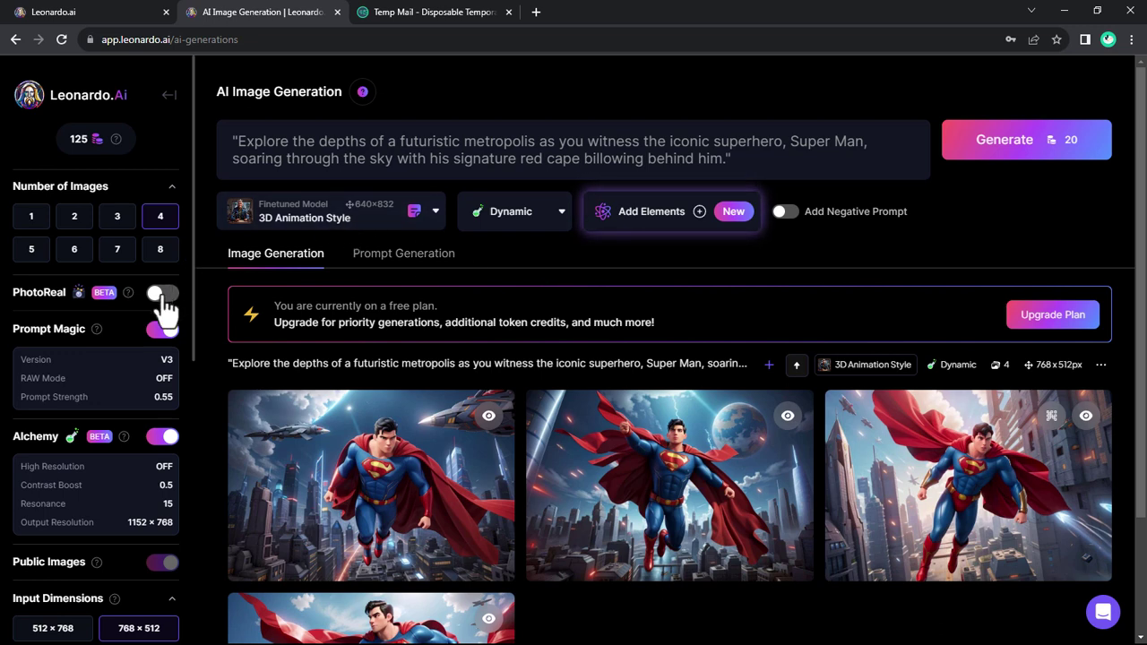
- Turn on PhotoReal, set 1360 × 768 output, and generate four Superman images for 40 tokens
click(161, 296)
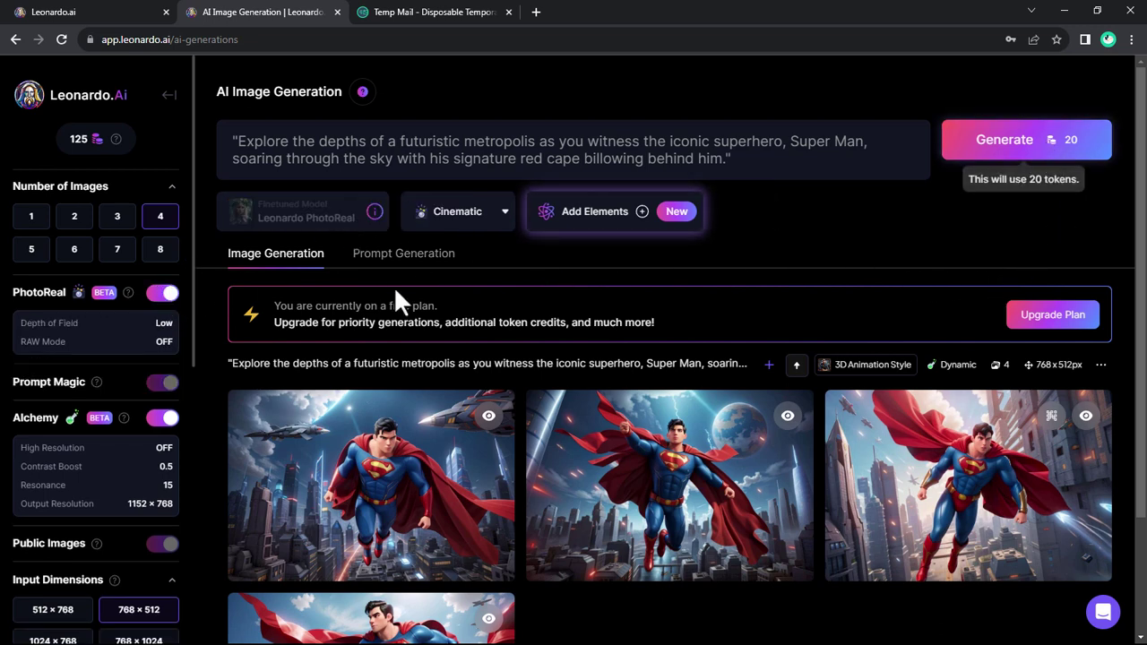
scroll(132, 538, down, 2)
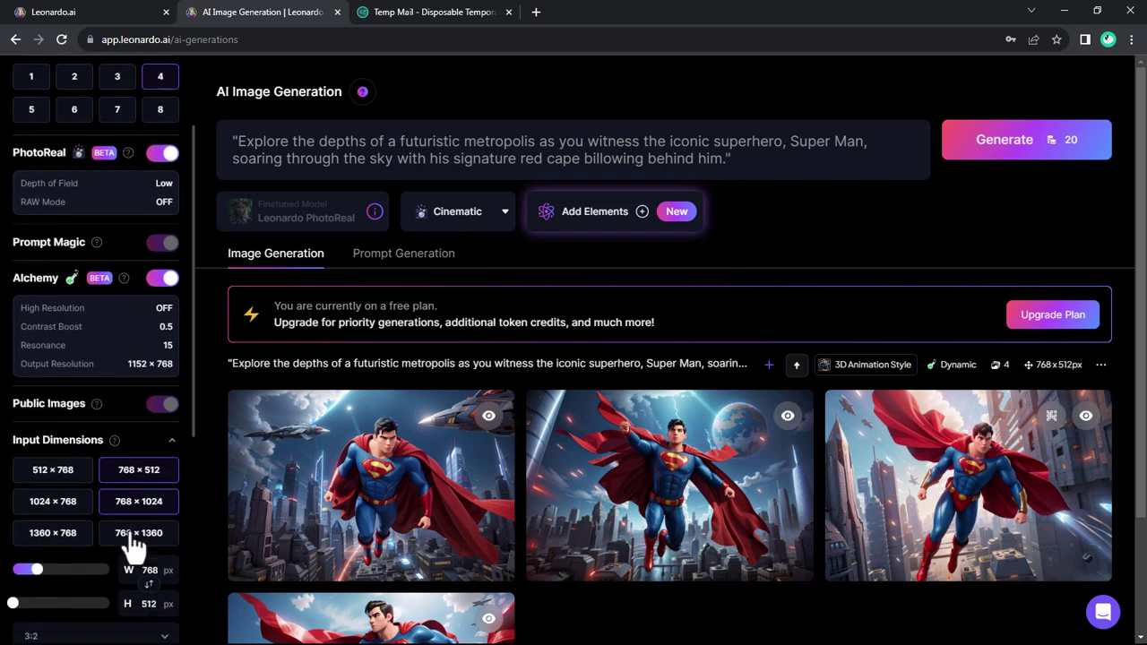
click(52, 536)
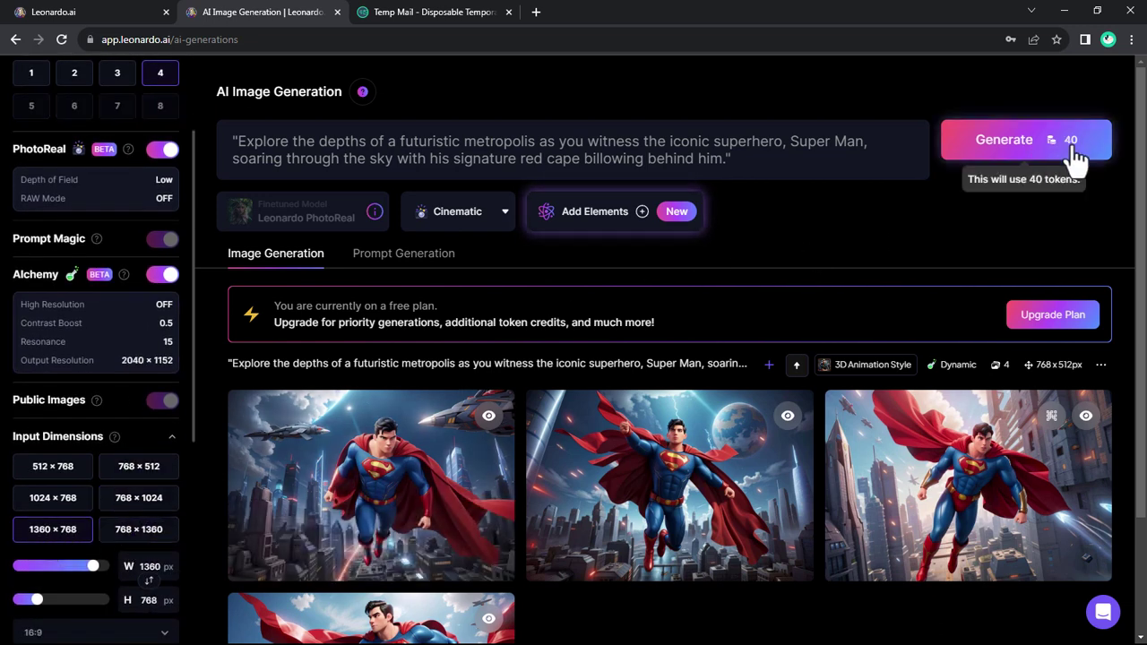
scroll(80, 153, up, 3)
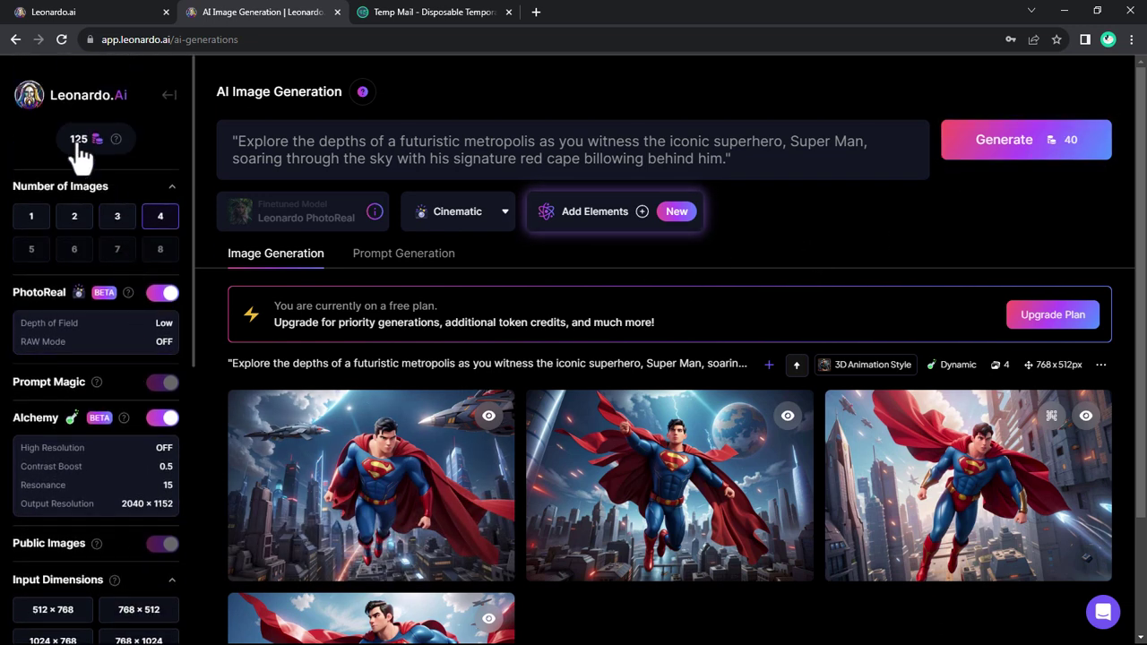
click(1000, 158)
scroll(919, 212, down, 1)
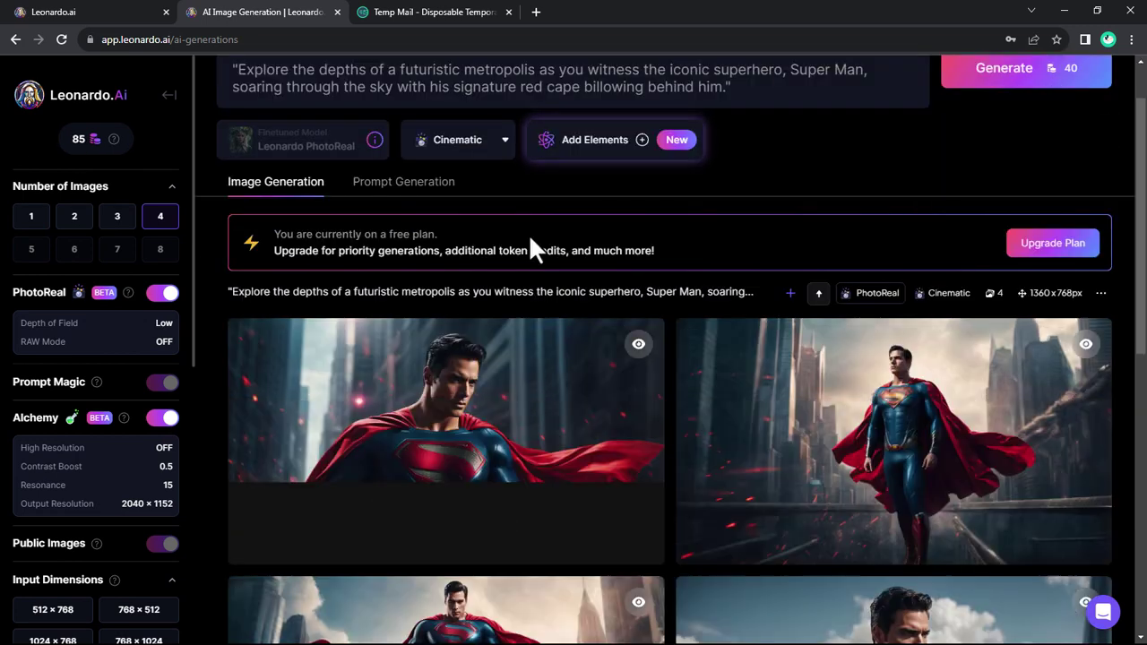
scroll(528, 244, down, 1)
- Open the first PhotoReal image full-size and browse through the set to the flying Superman pose
click(491, 339)
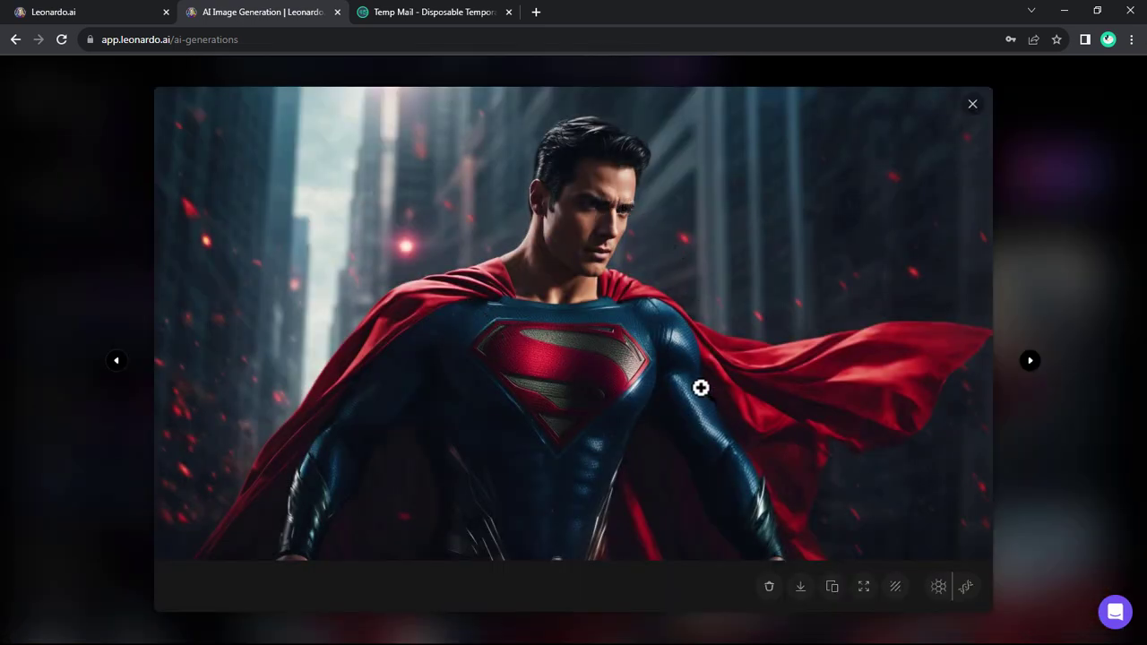
click(592, 264)
click(592, 264)
click(1030, 363)
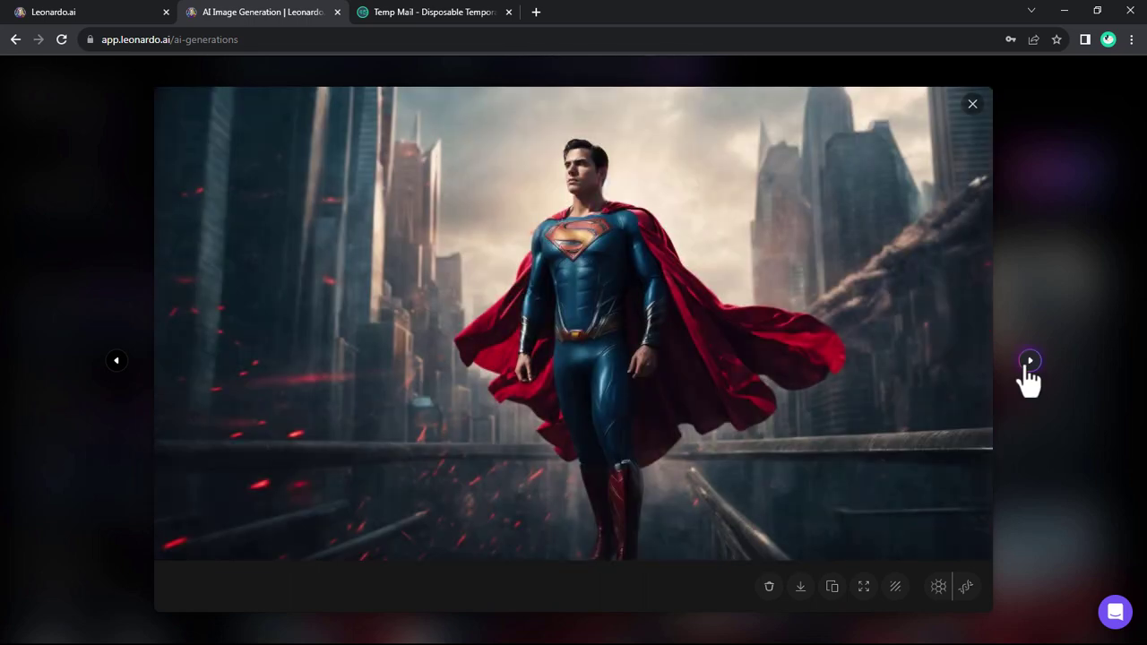
click(1031, 361)
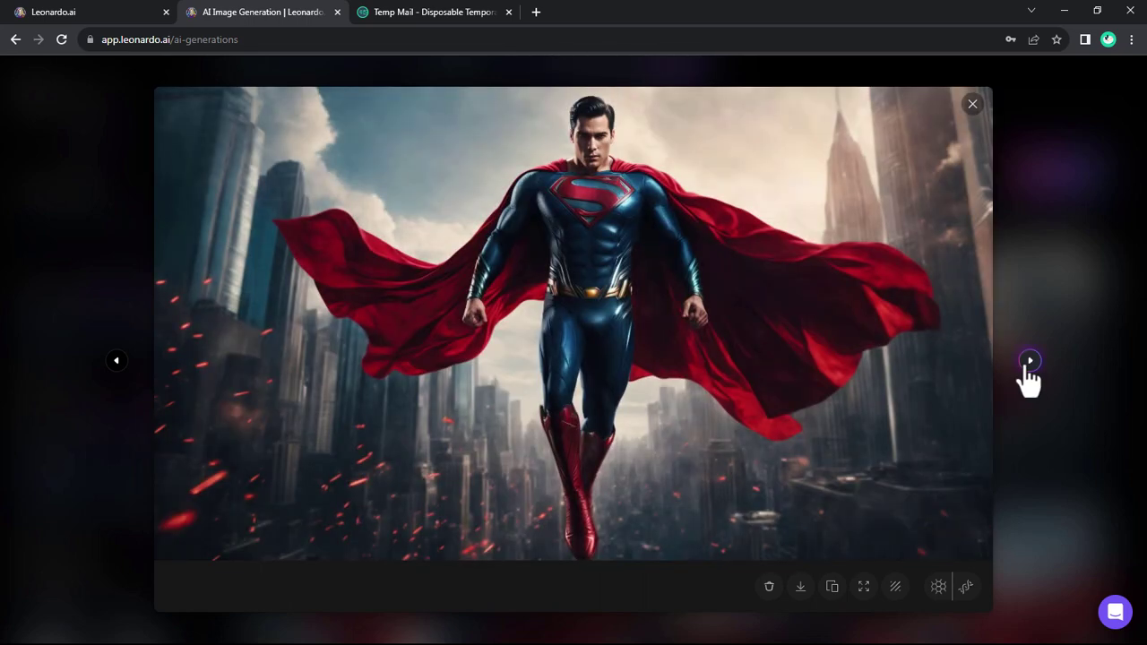
click(1031, 361)
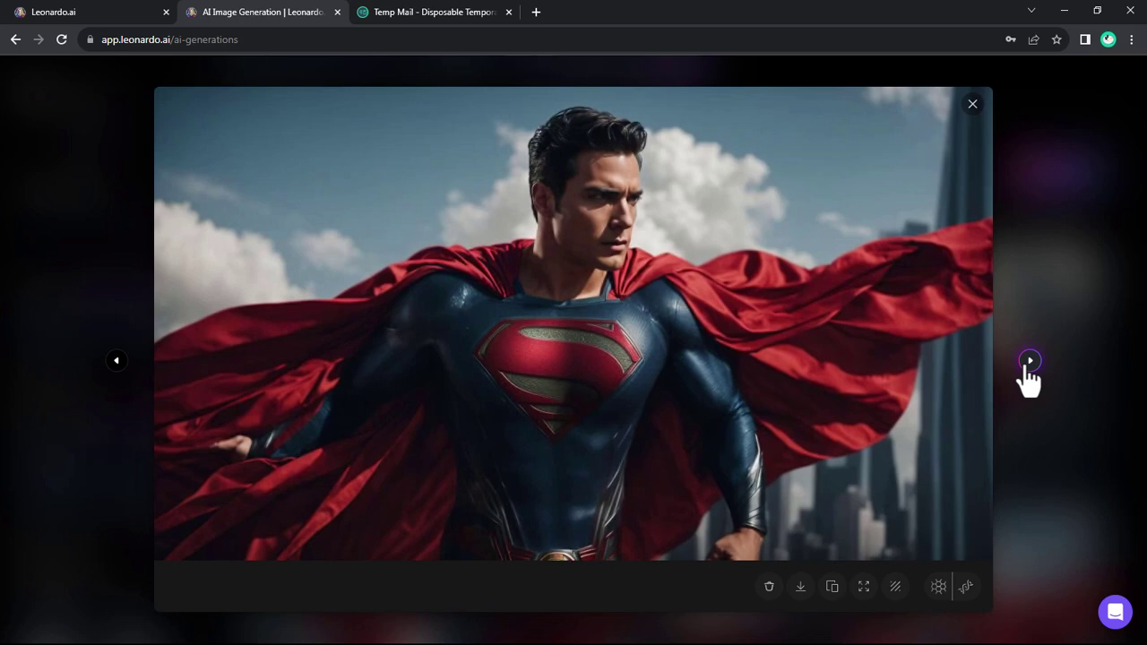
click(1030, 361)
click(1031, 361)
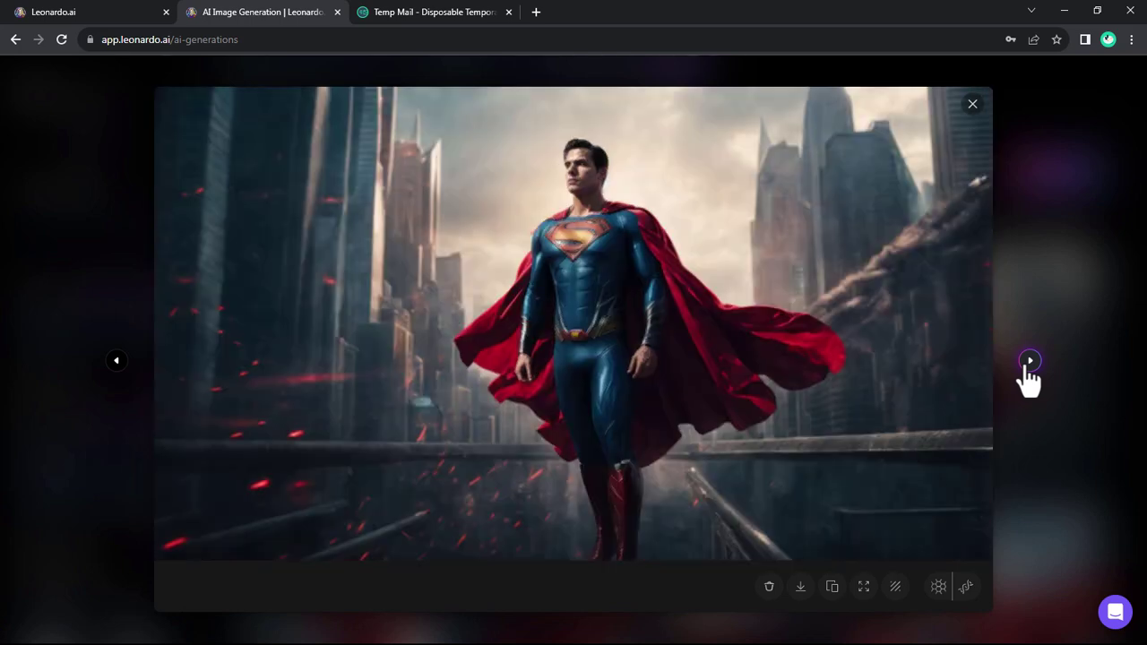
click(1031, 361)
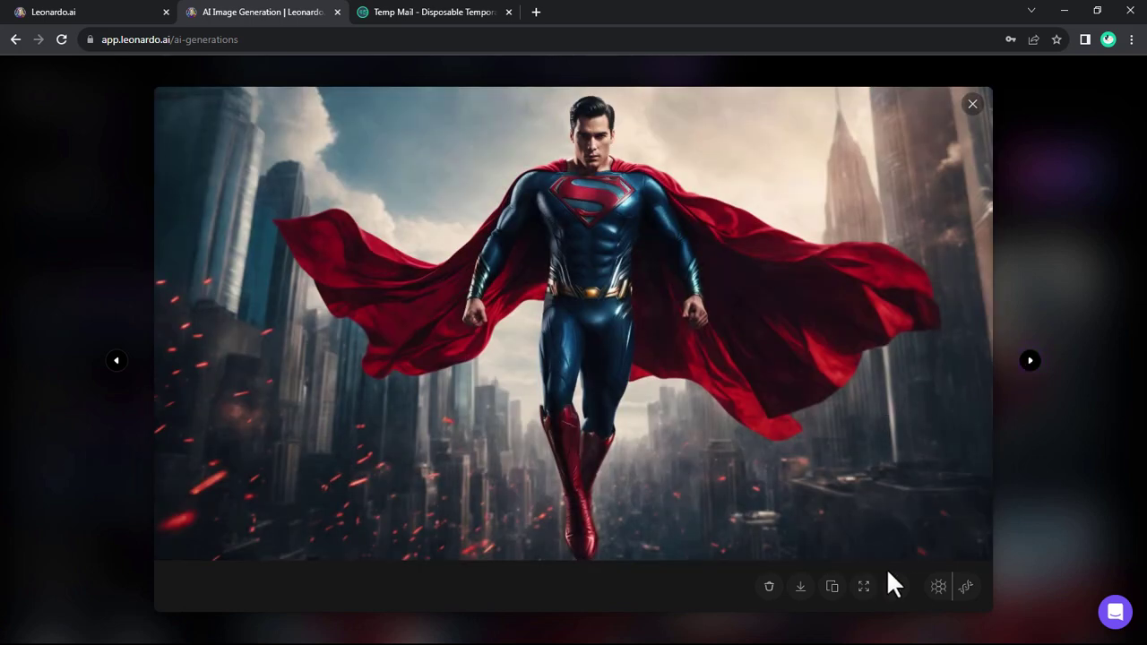
- Apply Alchemy Smooth Upscale to the flying Superman image, download it, and return to the grid
click(937, 588)
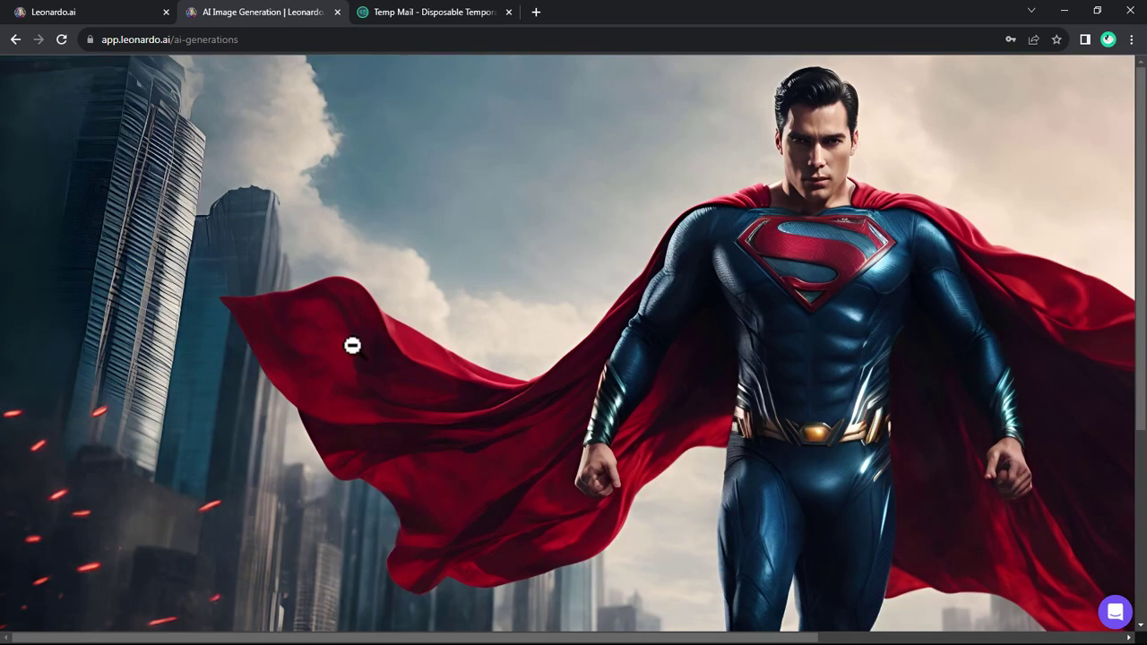
click(934, 230)
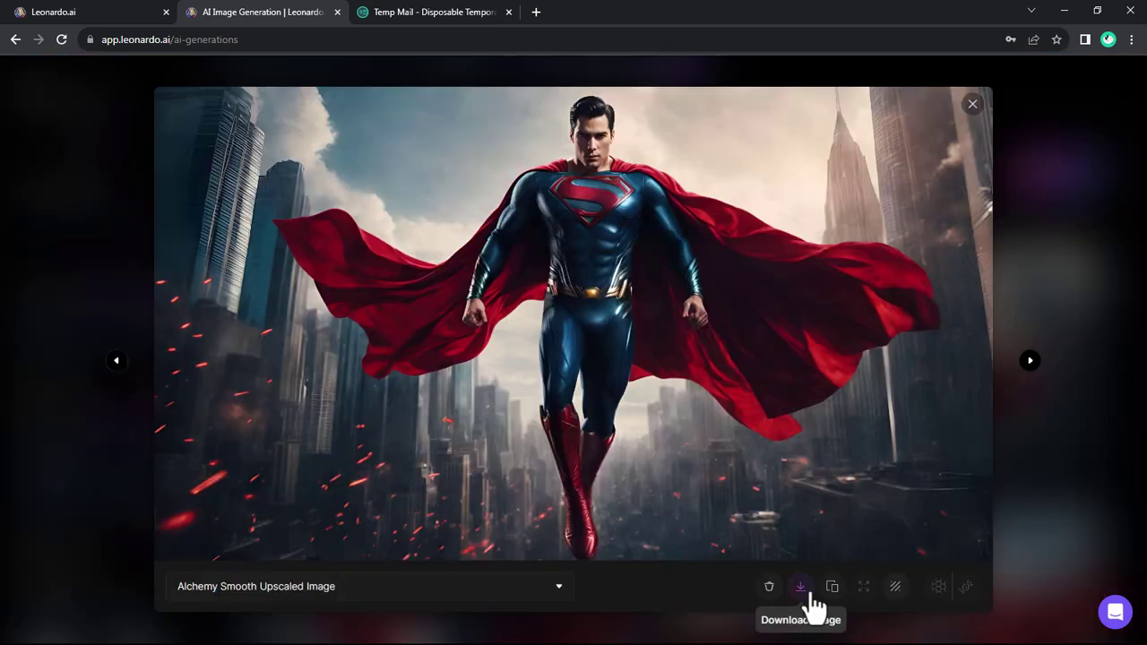
click(975, 107)
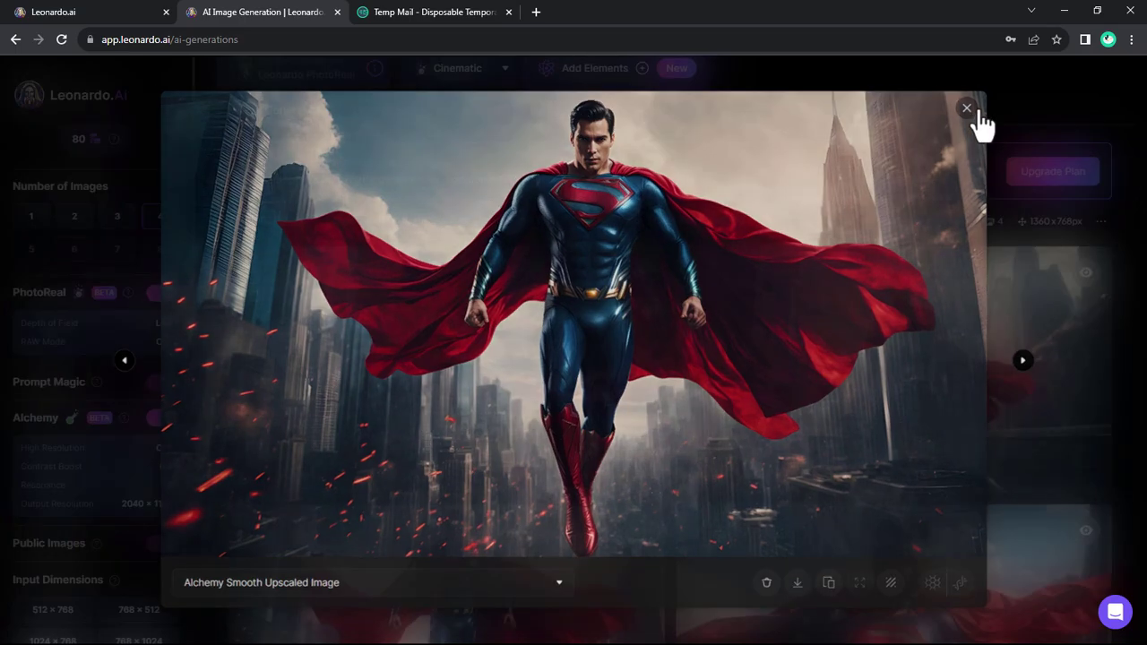